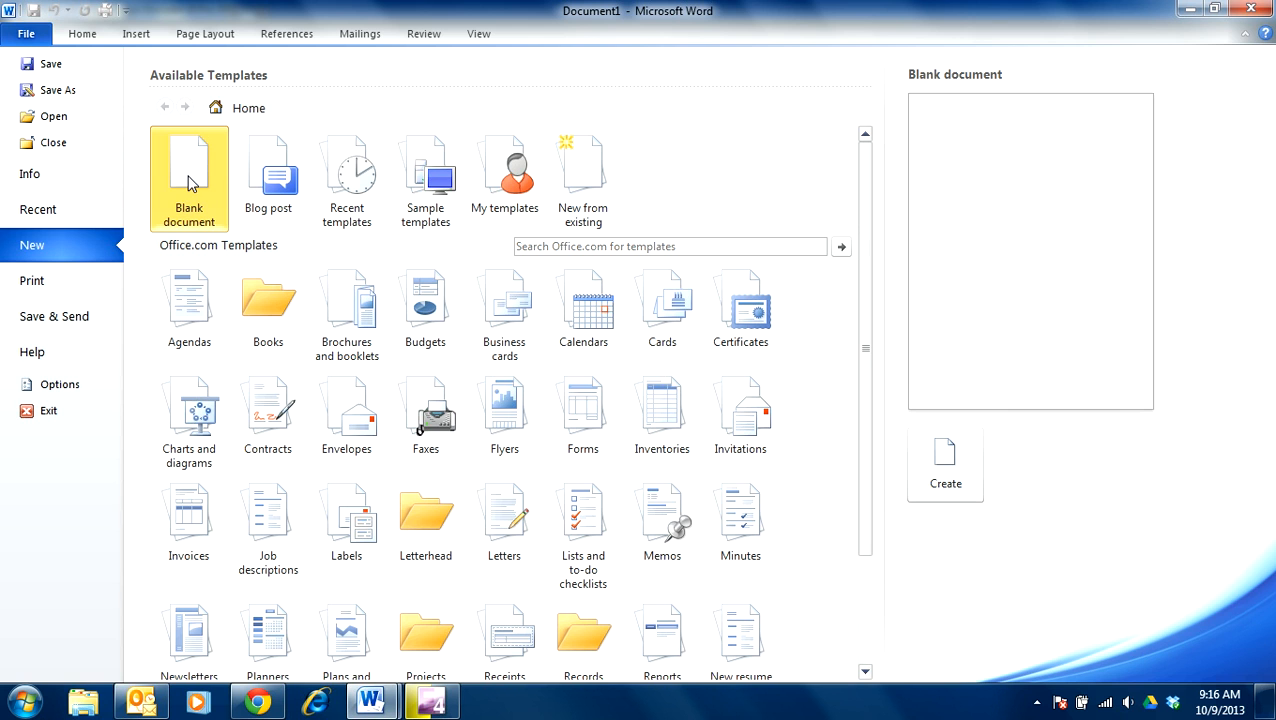
Step: Create a new blank Word document (Document3)
double_click(191, 181)
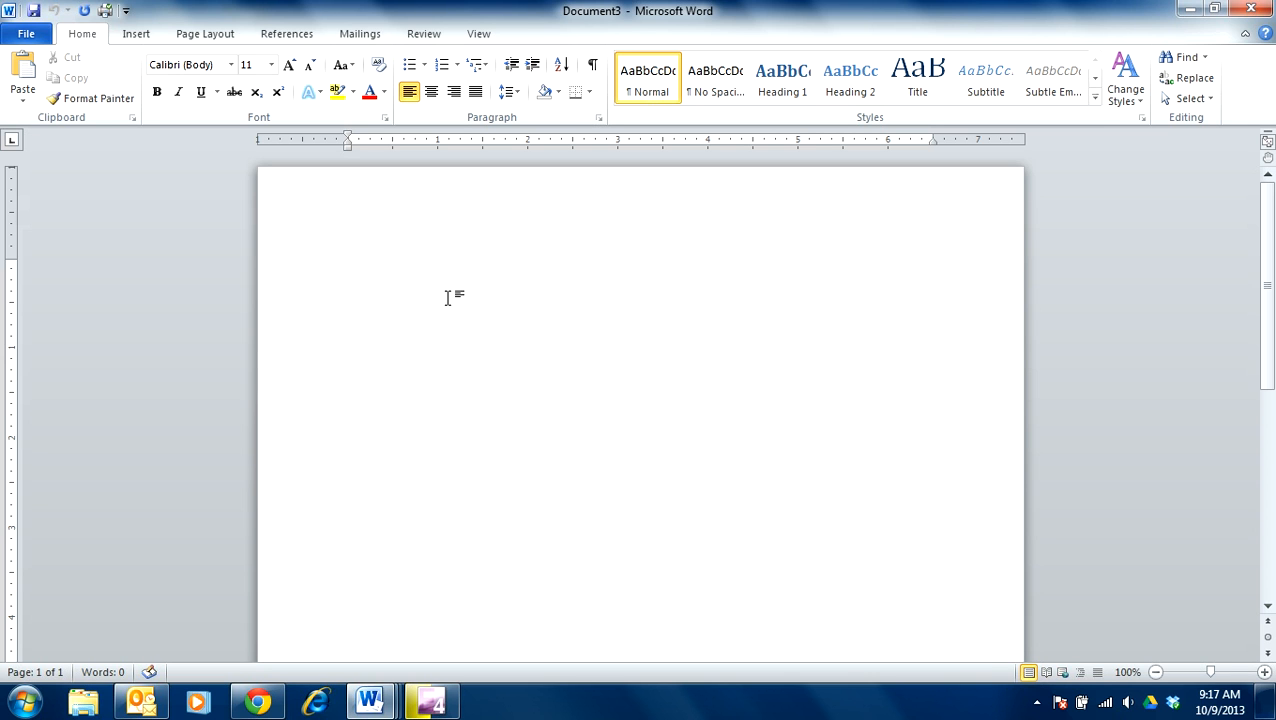
Step: Insert a Blank page header
click(142, 37)
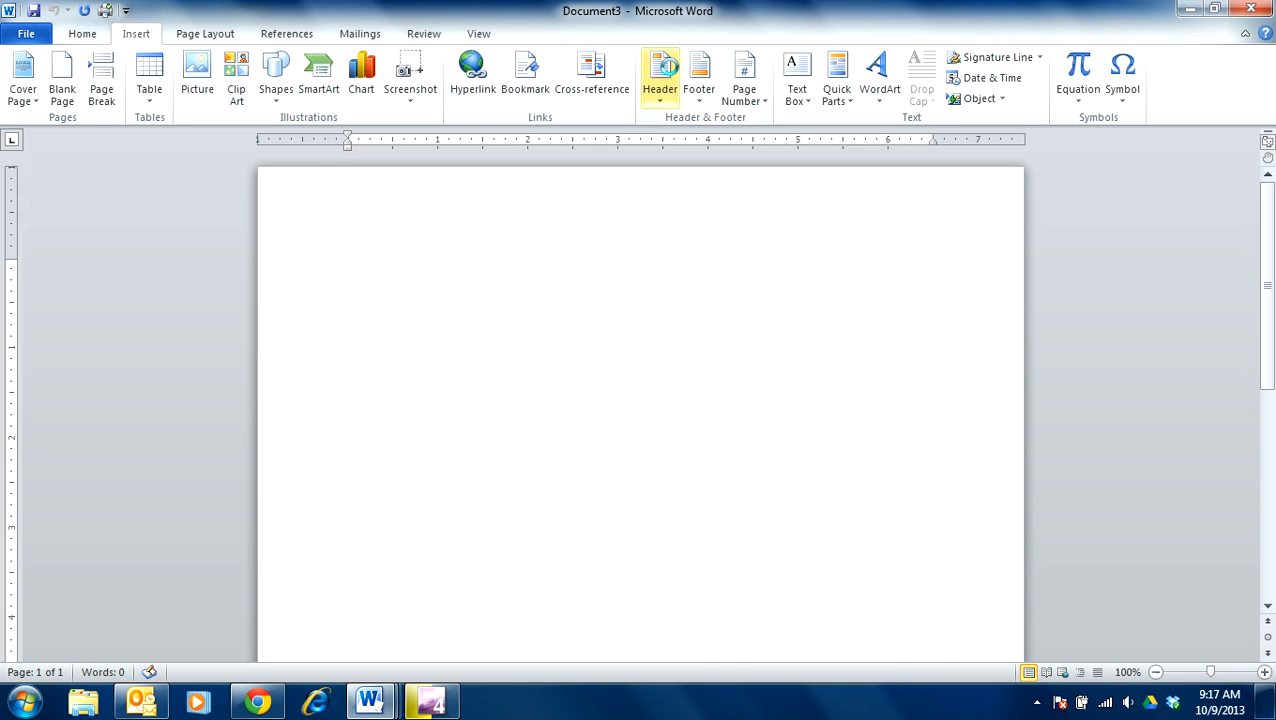
click(665, 70)
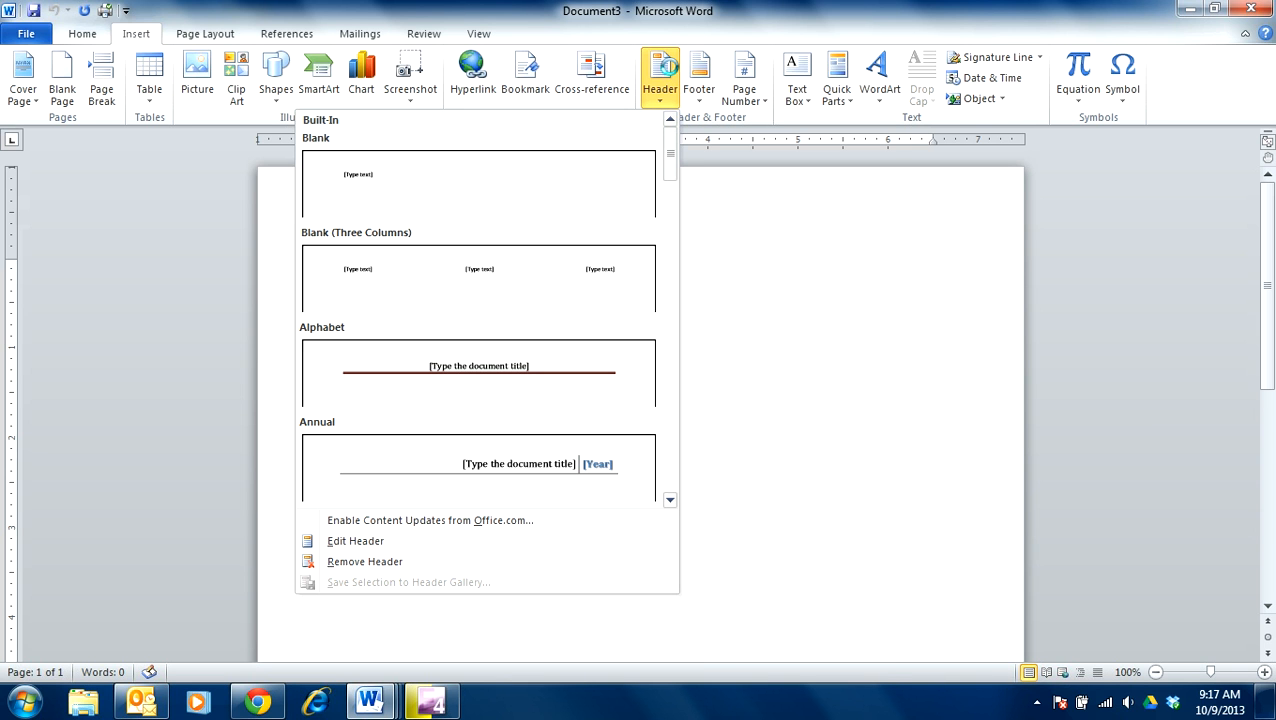
click(383, 175)
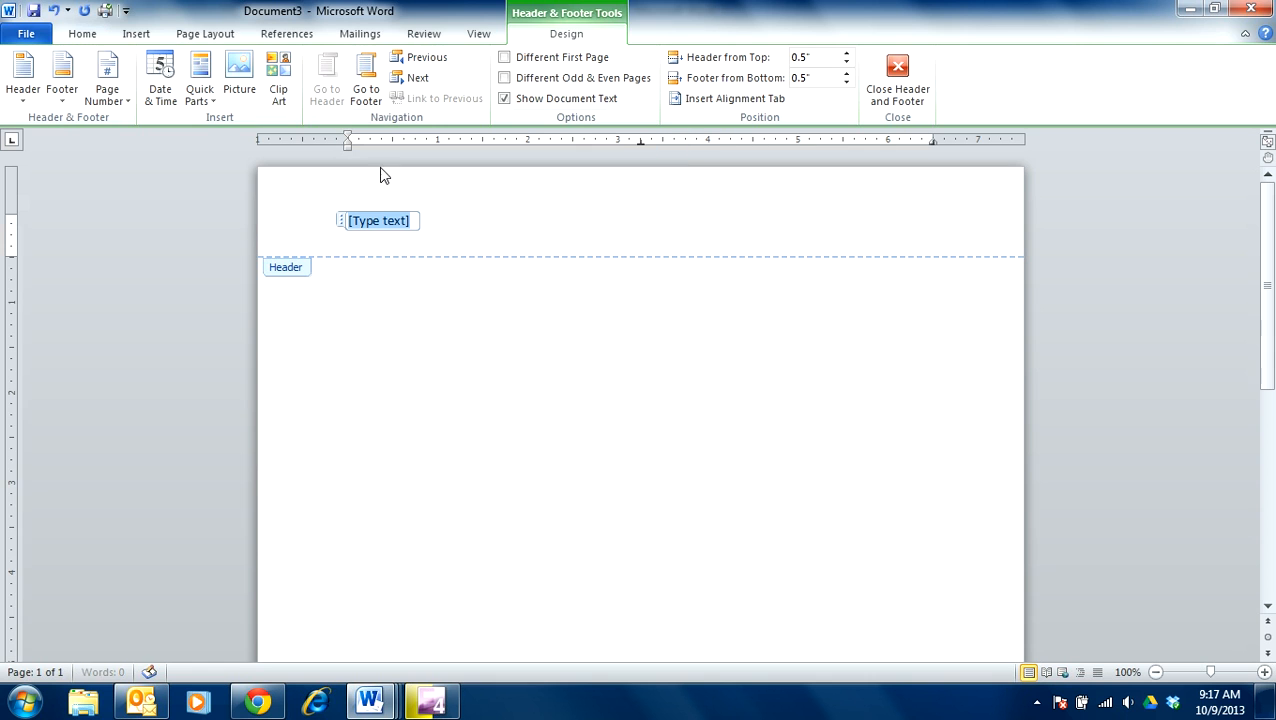
Step: Centre the header and enter the teacher's name and the date 10/9/13 on separate lines
click(83, 37)
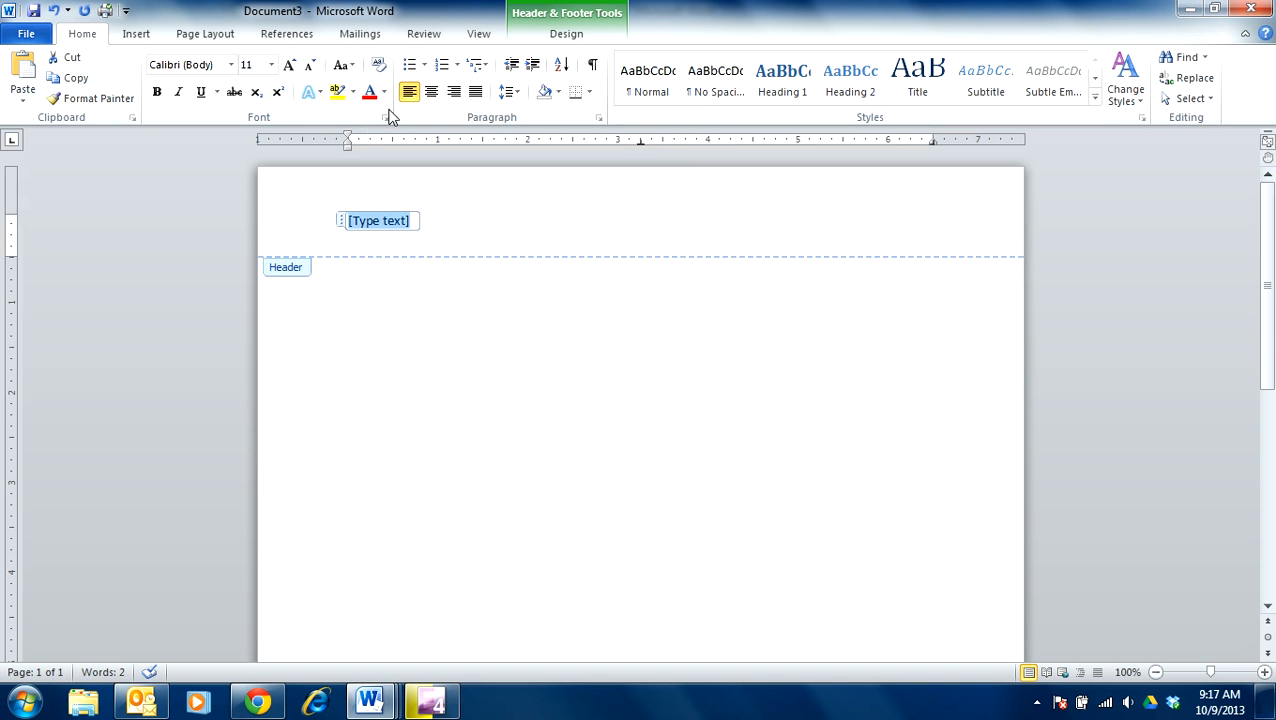
click(432, 92)
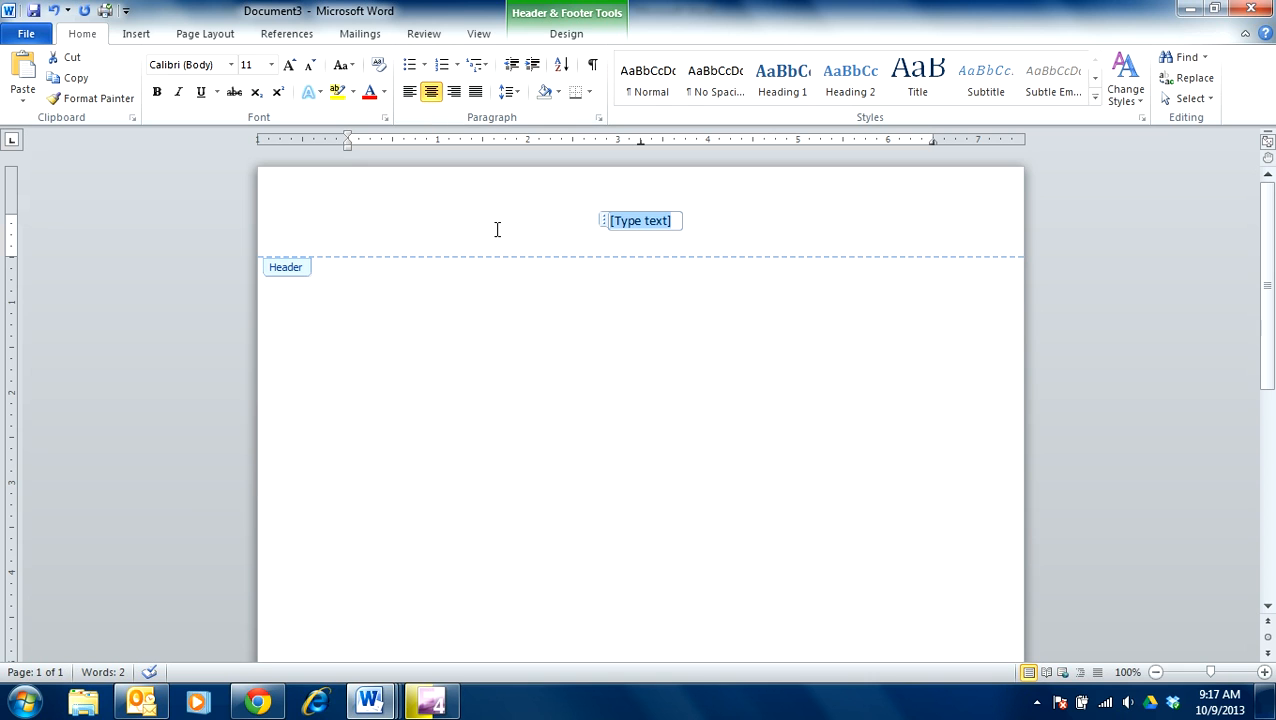
text(Mrs. Parker)
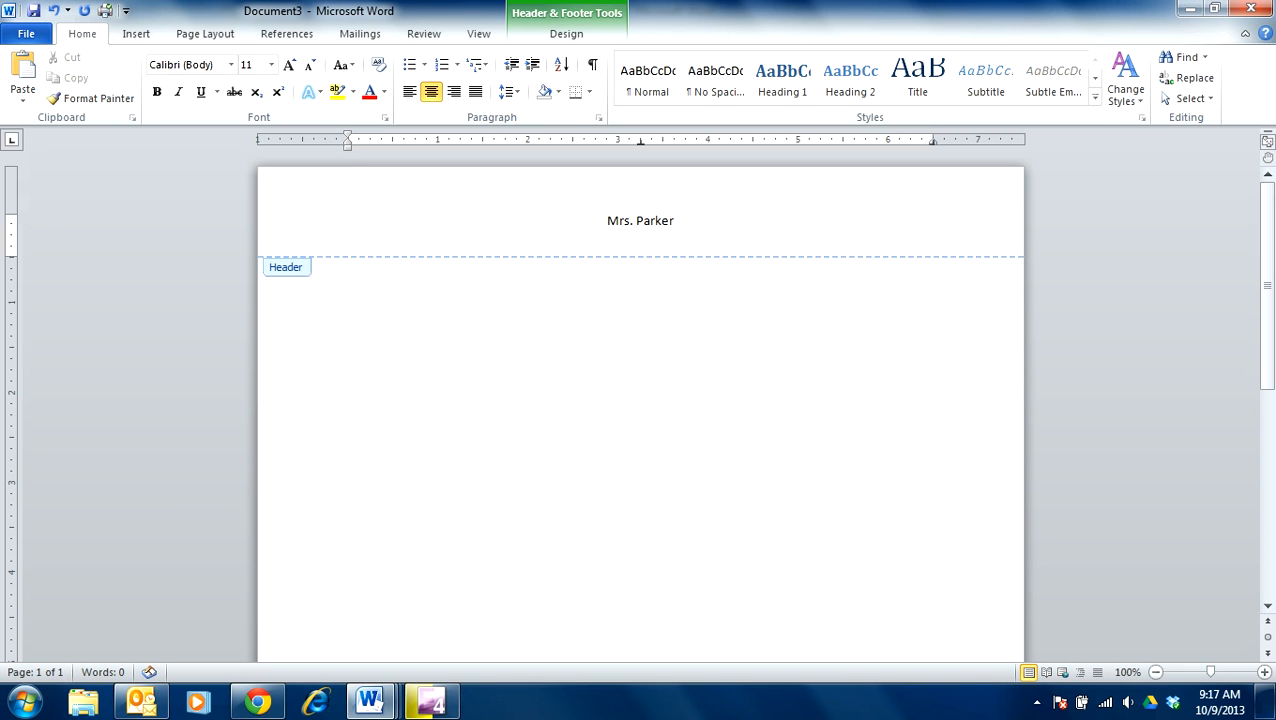
key(Return)
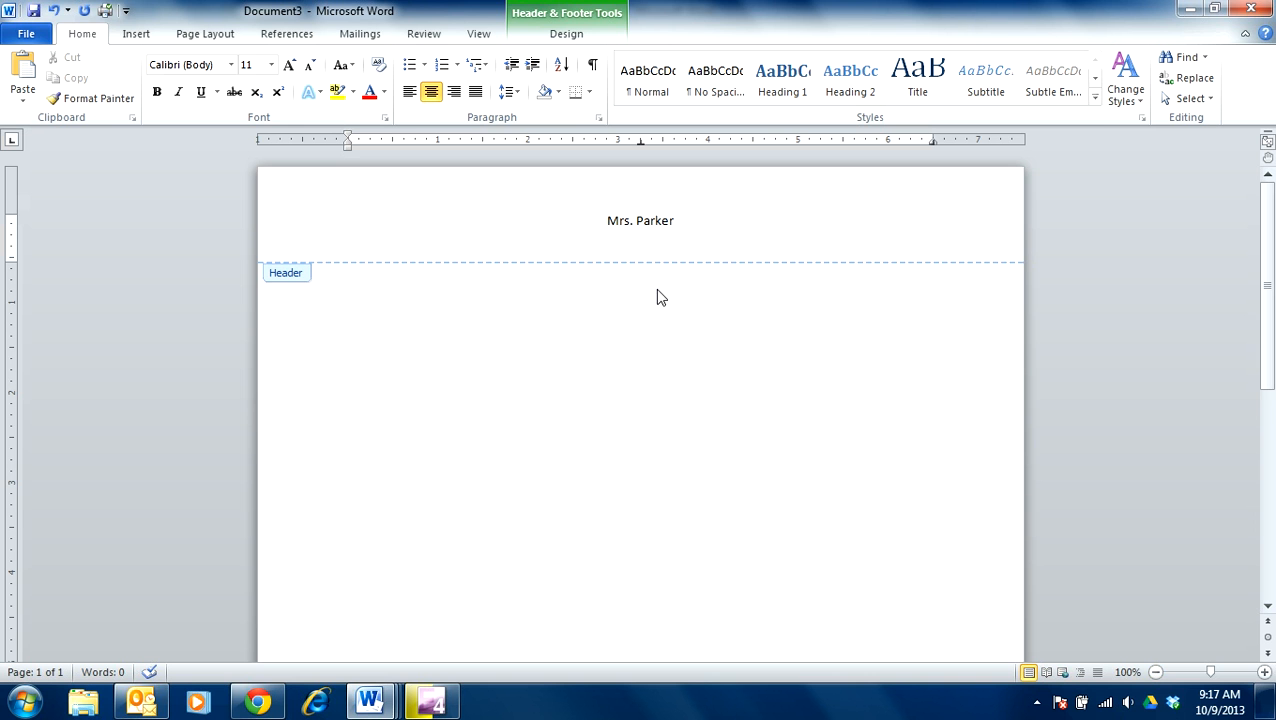
text(10/9/13)
key(Return)
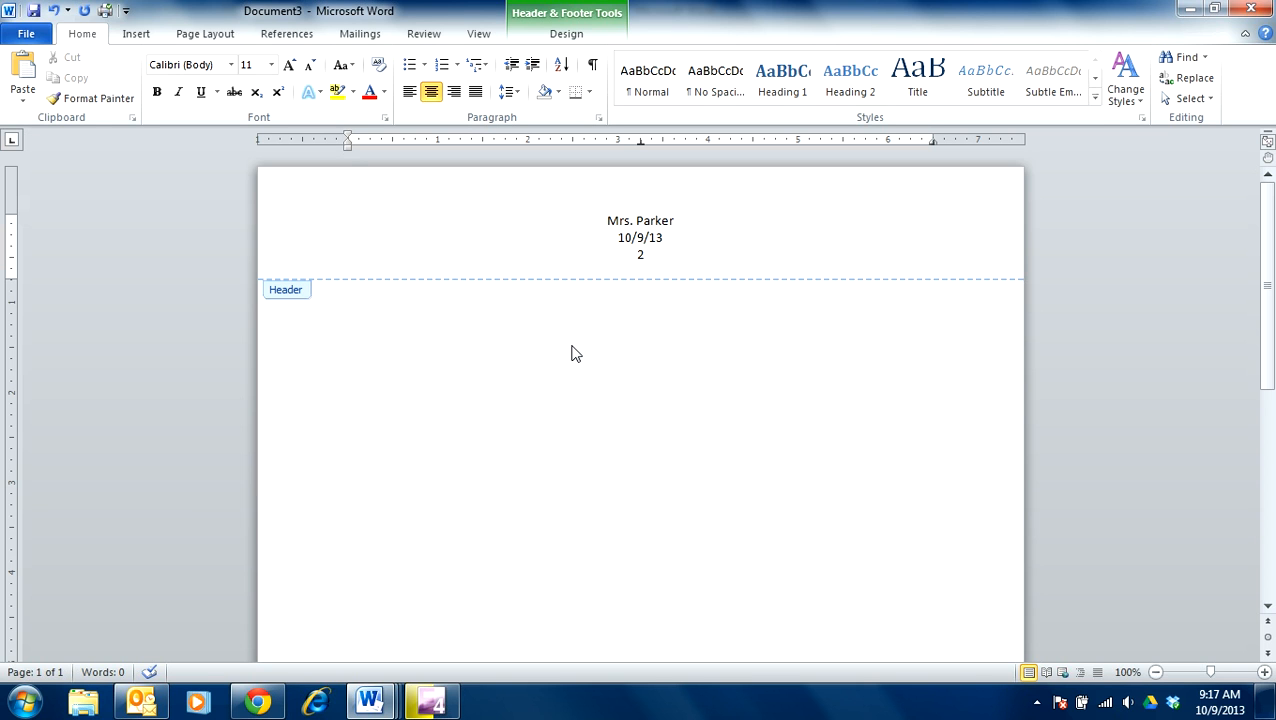
Step: Type the centred footer quote "You get what you expect. Believe in your dreams." Unknown
scroll(572, 354, down, 5)
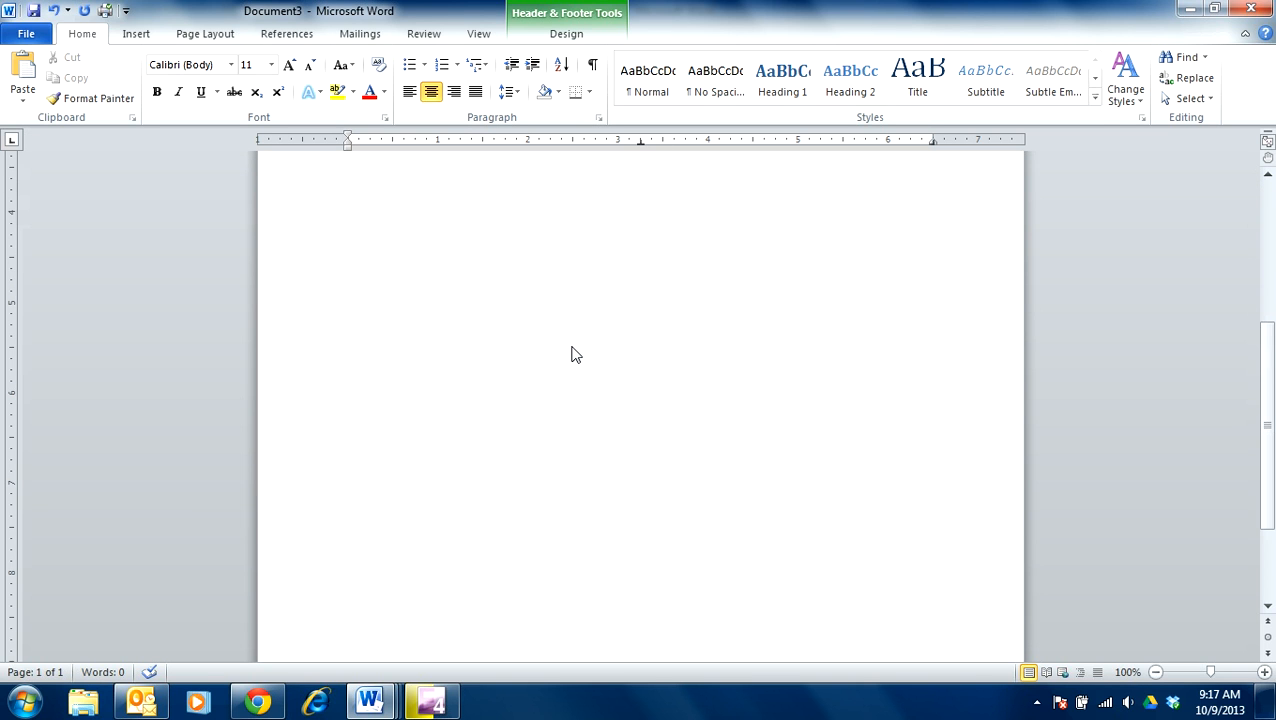
scroll(572, 354, down, 5)
click(607, 586)
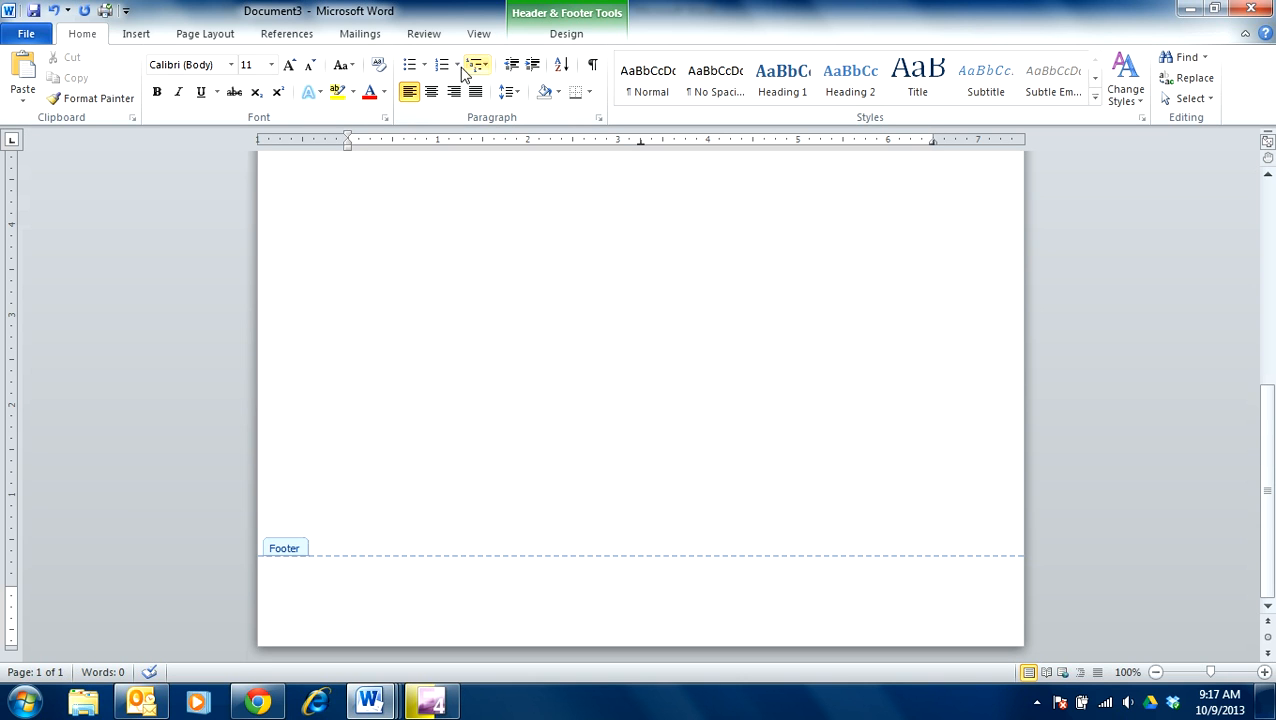
click(431, 92)
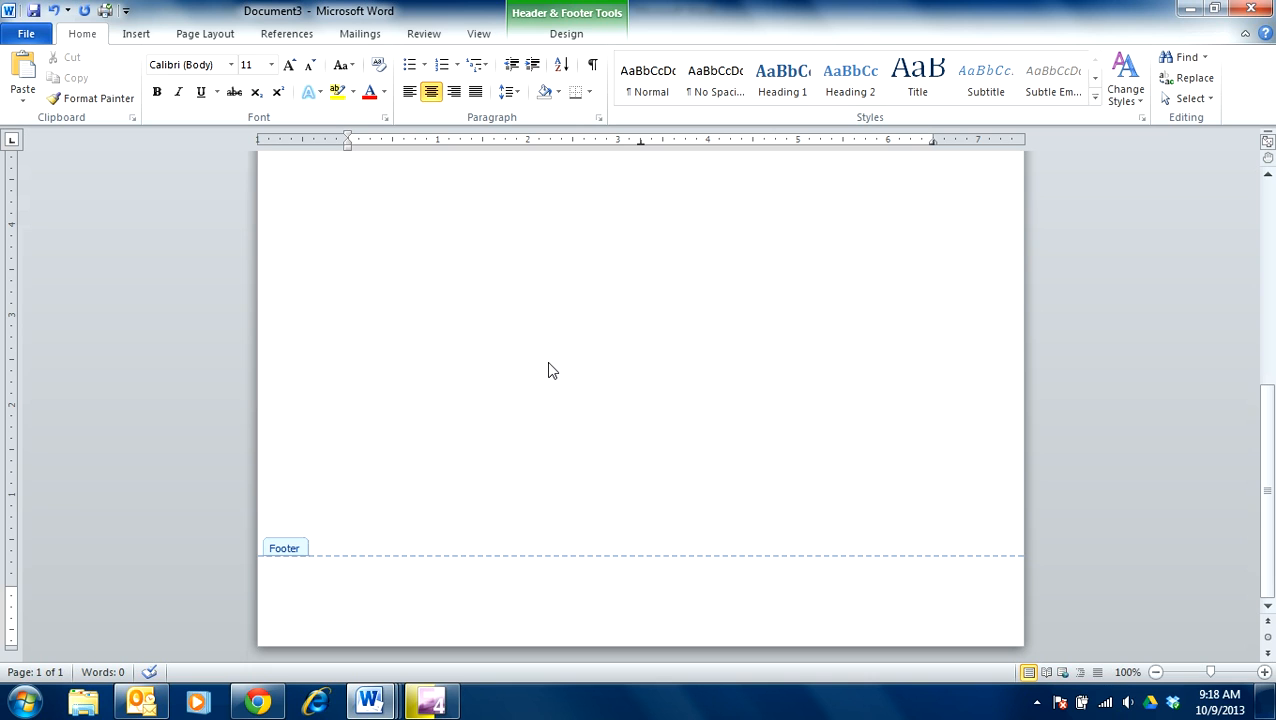
text("You get what you exp)
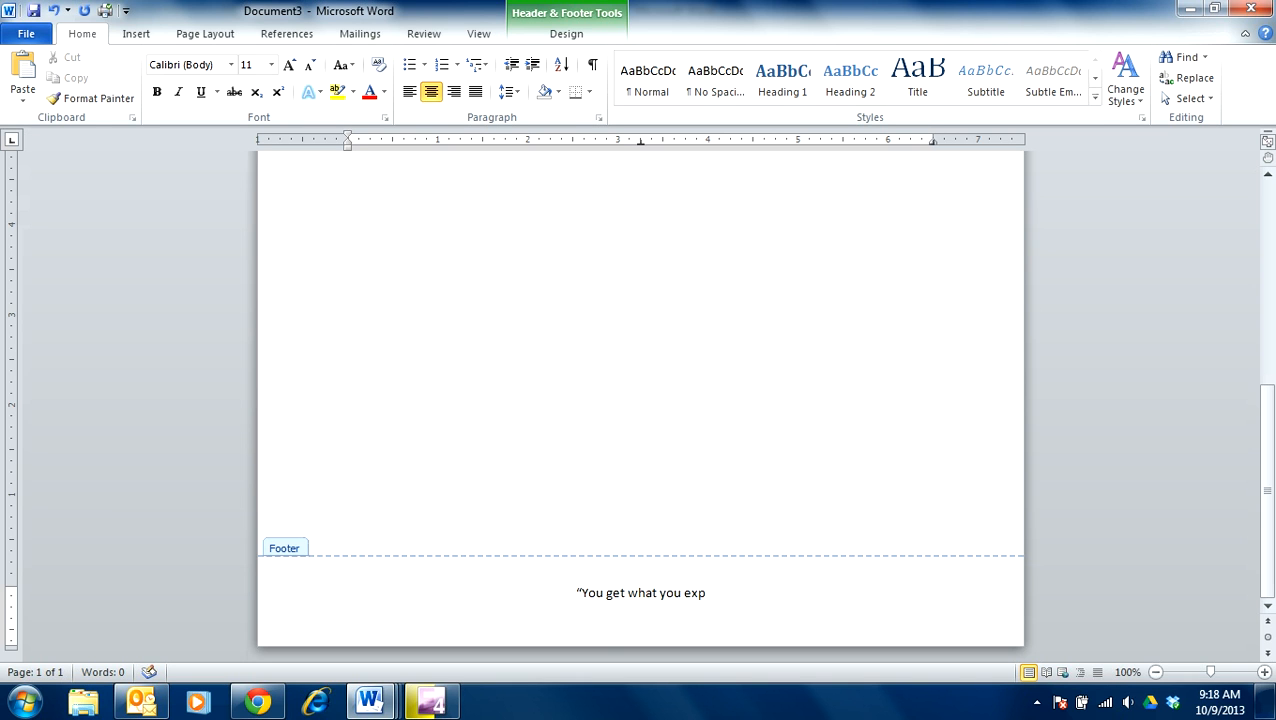
text(ect.  Belie)
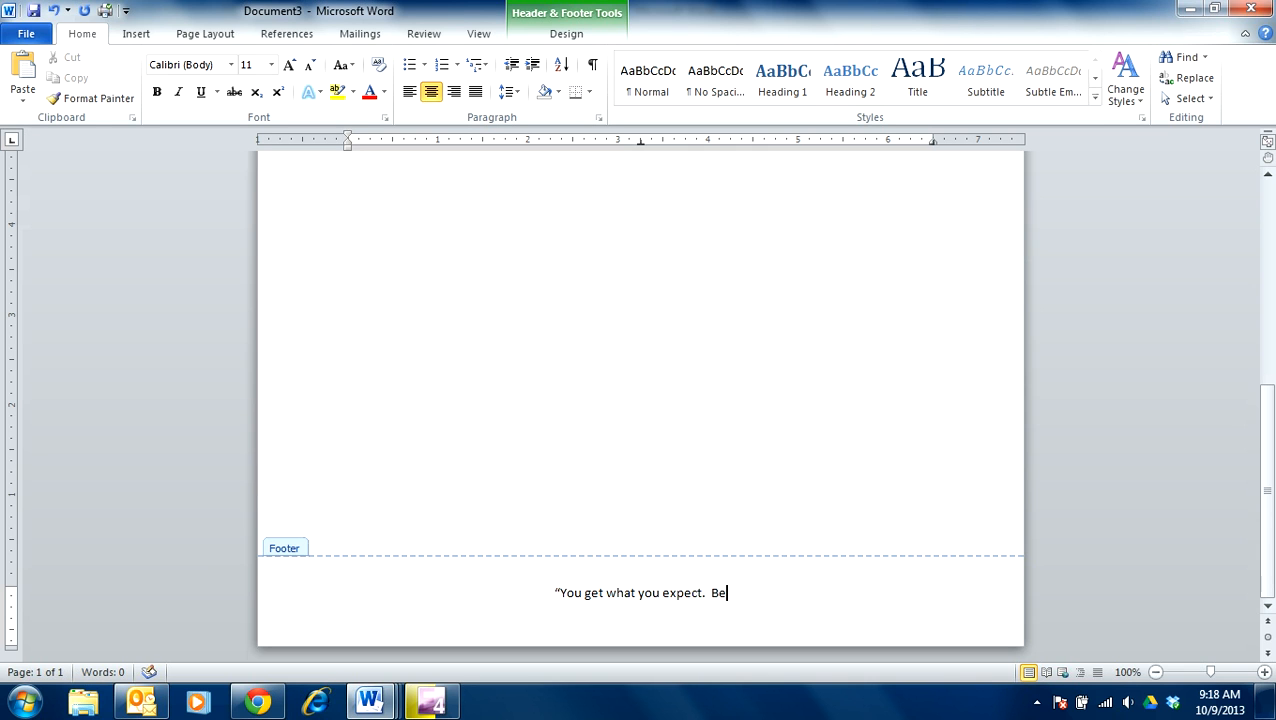
key(BackSpace)
key(BackSpace)
text(oiev)
key(BackSpace)
key(BackSpace)
key(BackSpace)
key(BackSpace)
text(ieve in )
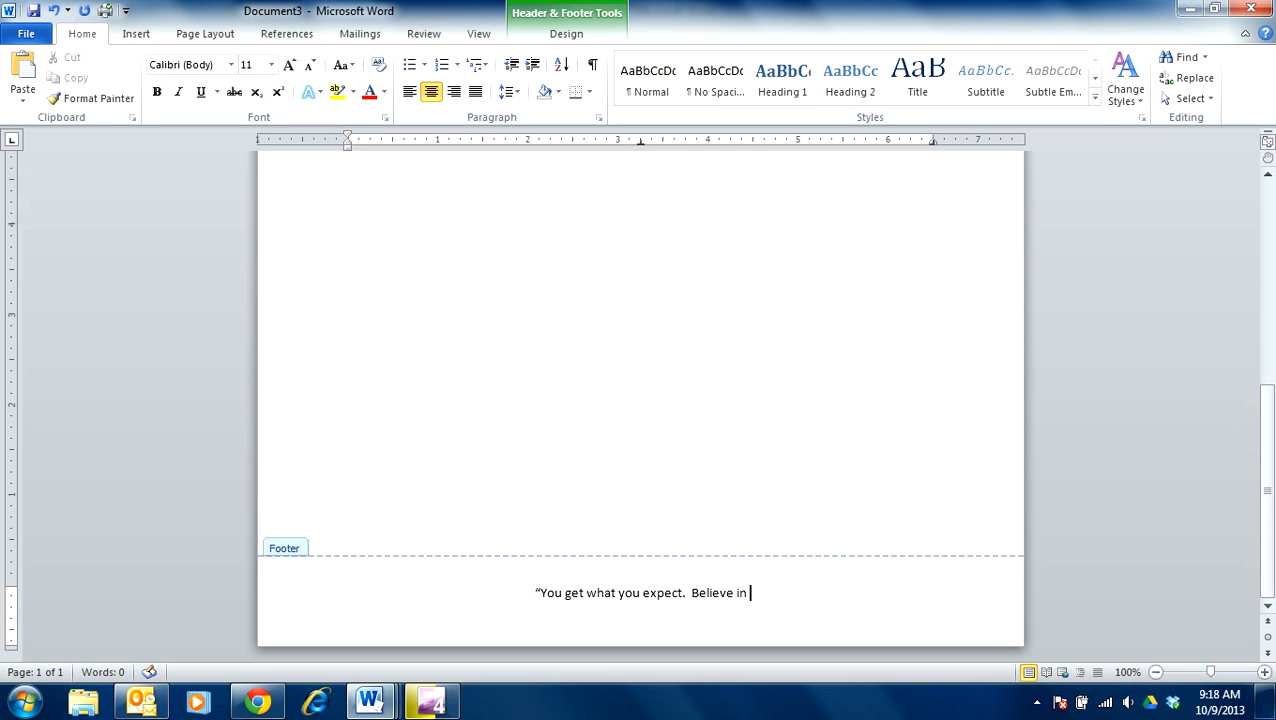
text(your dreams." Unknown)
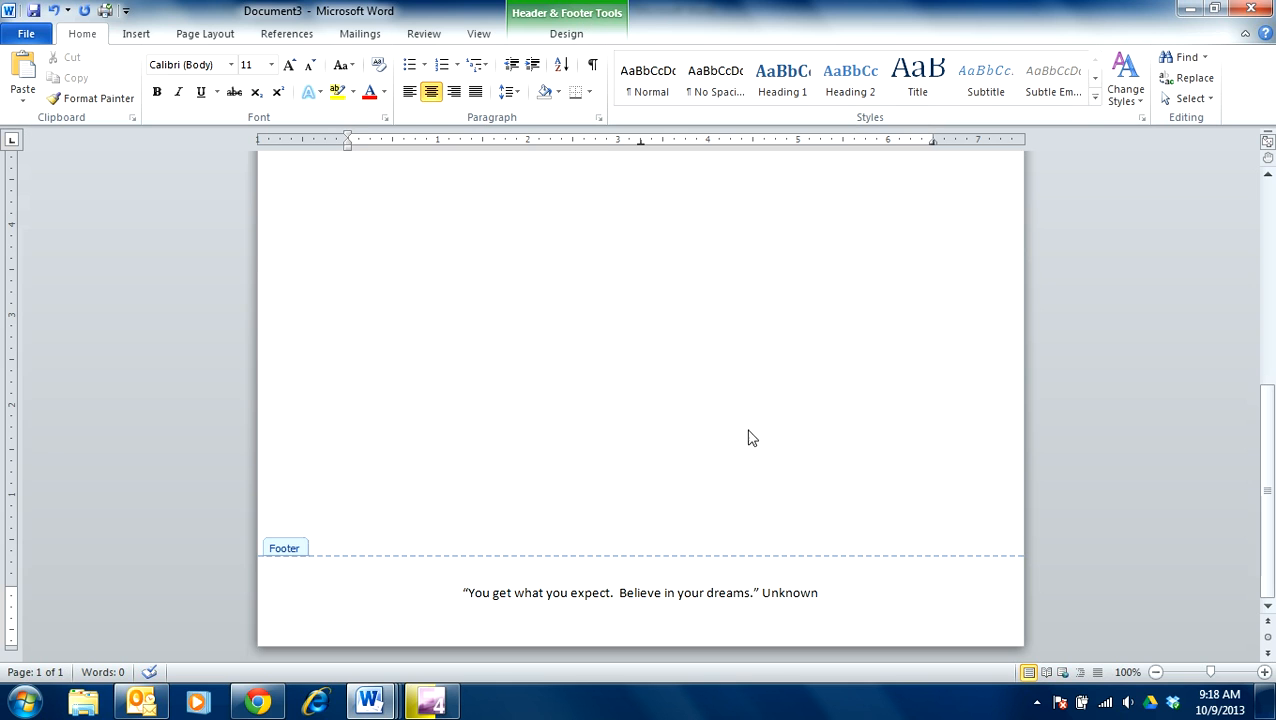
Step: Return to the document body and type the title 'Word Processing Information'
double_click(604, 329)
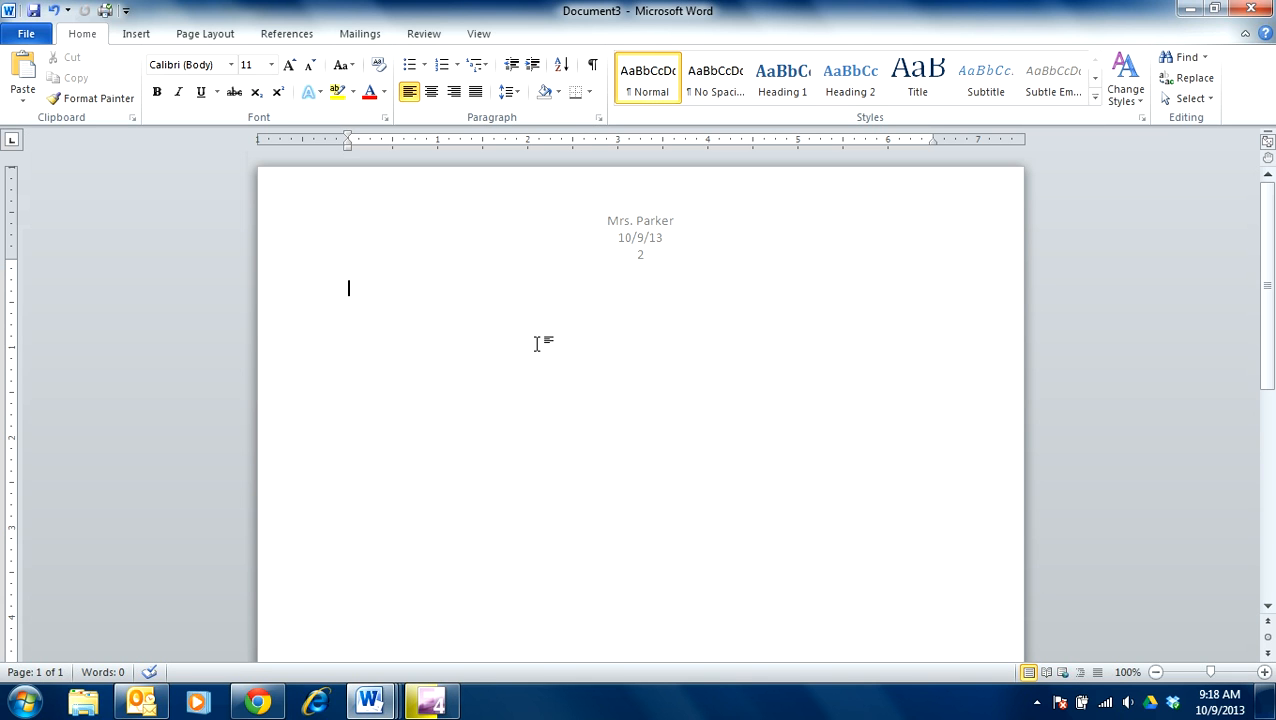
key(Return)
key(Return)
text(Word Processing)
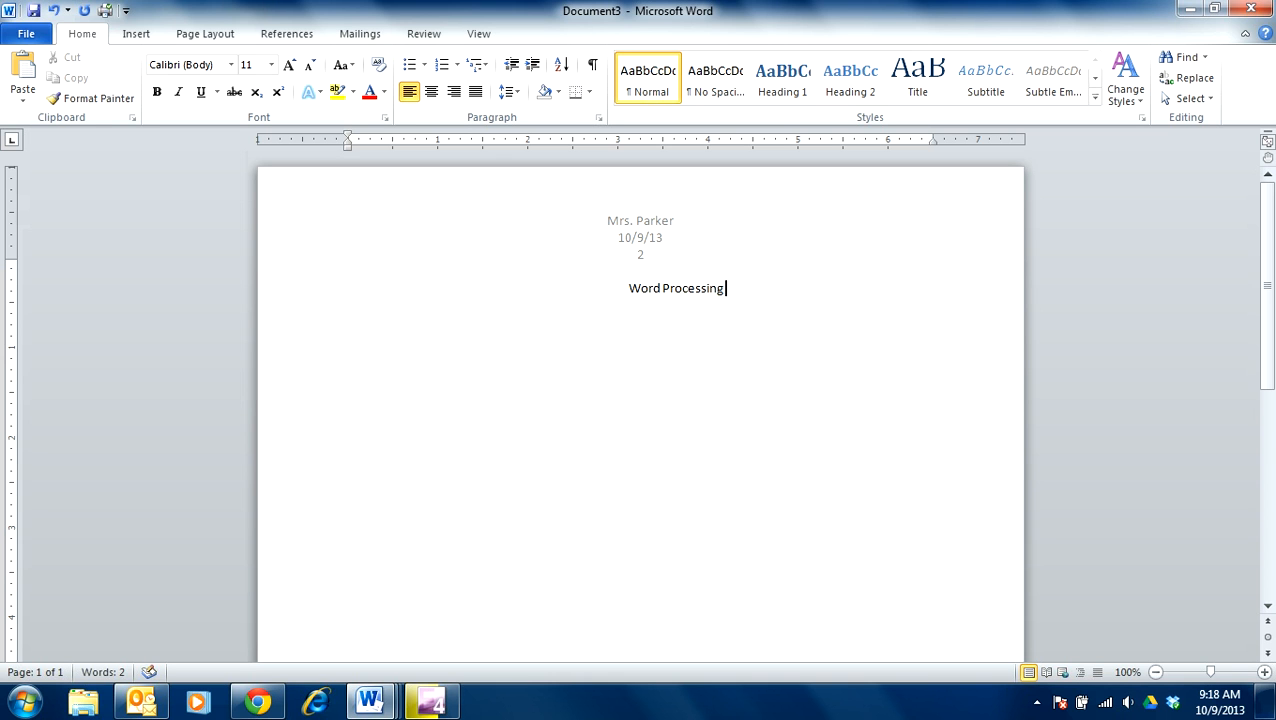
text( Information)
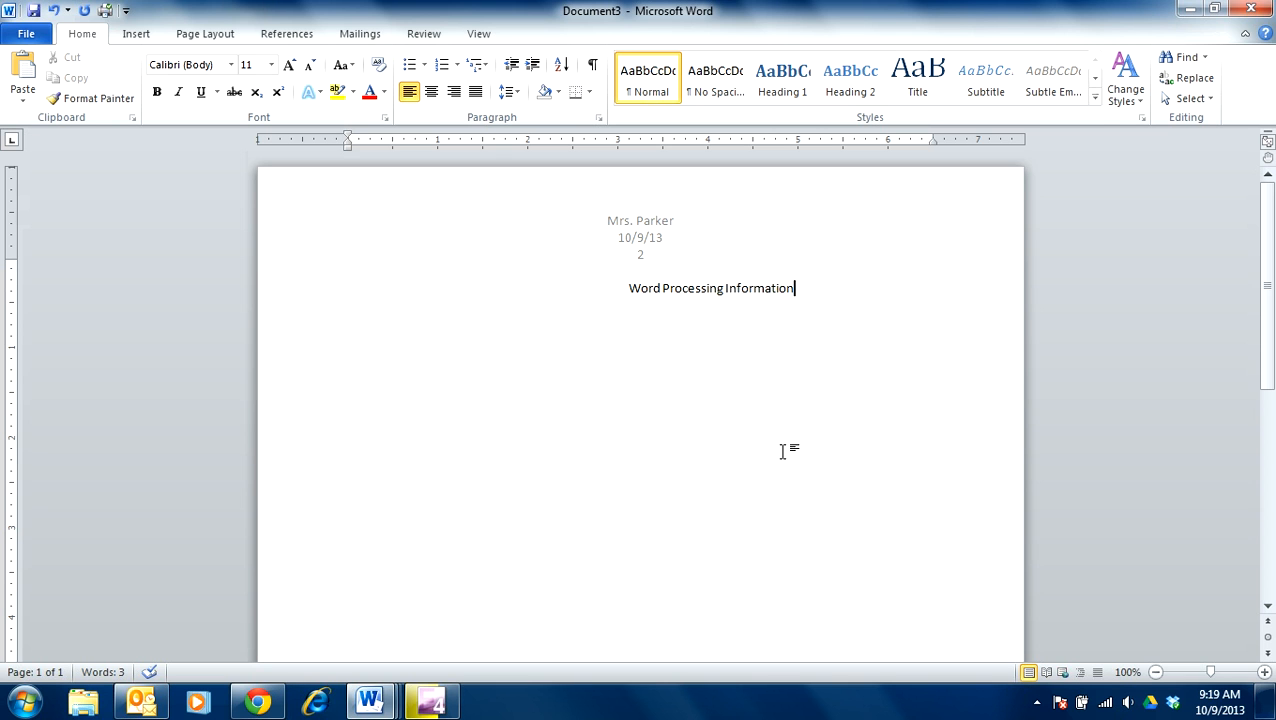
Step: Set the Word Processing Information title to Comic Sans MS, size 12
drag(806, 288, 629, 288)
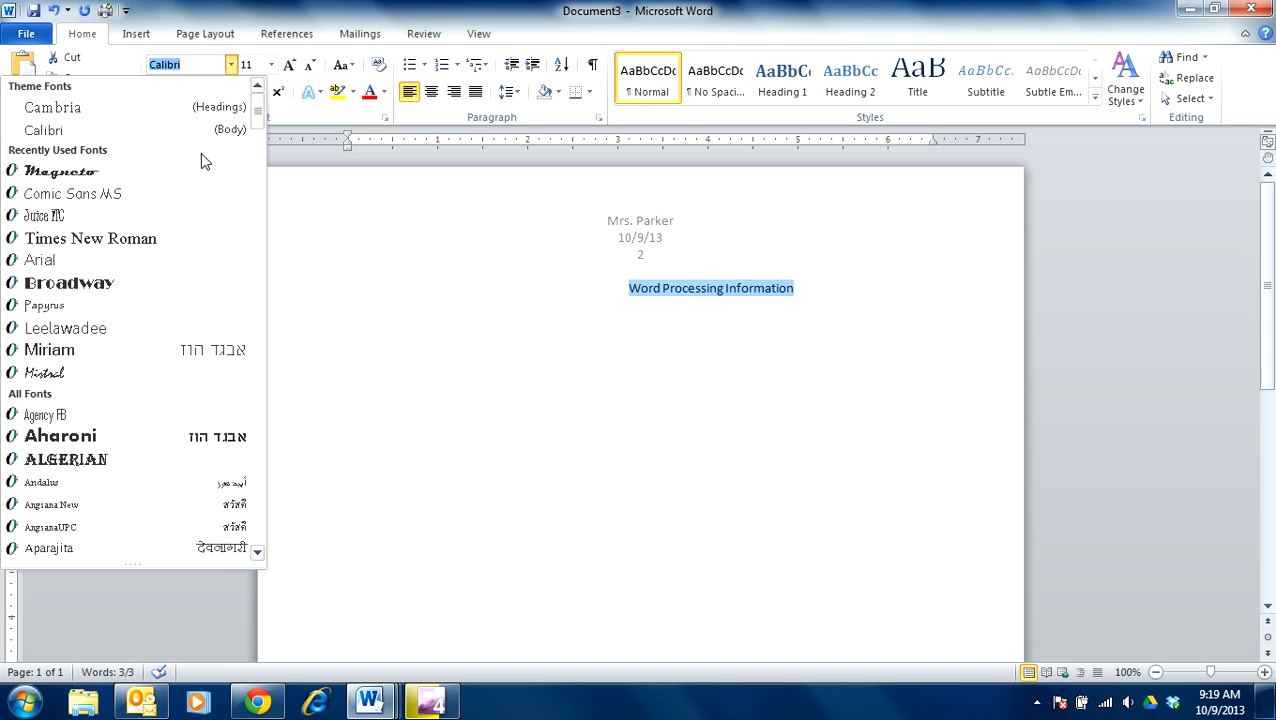
click(90, 191)
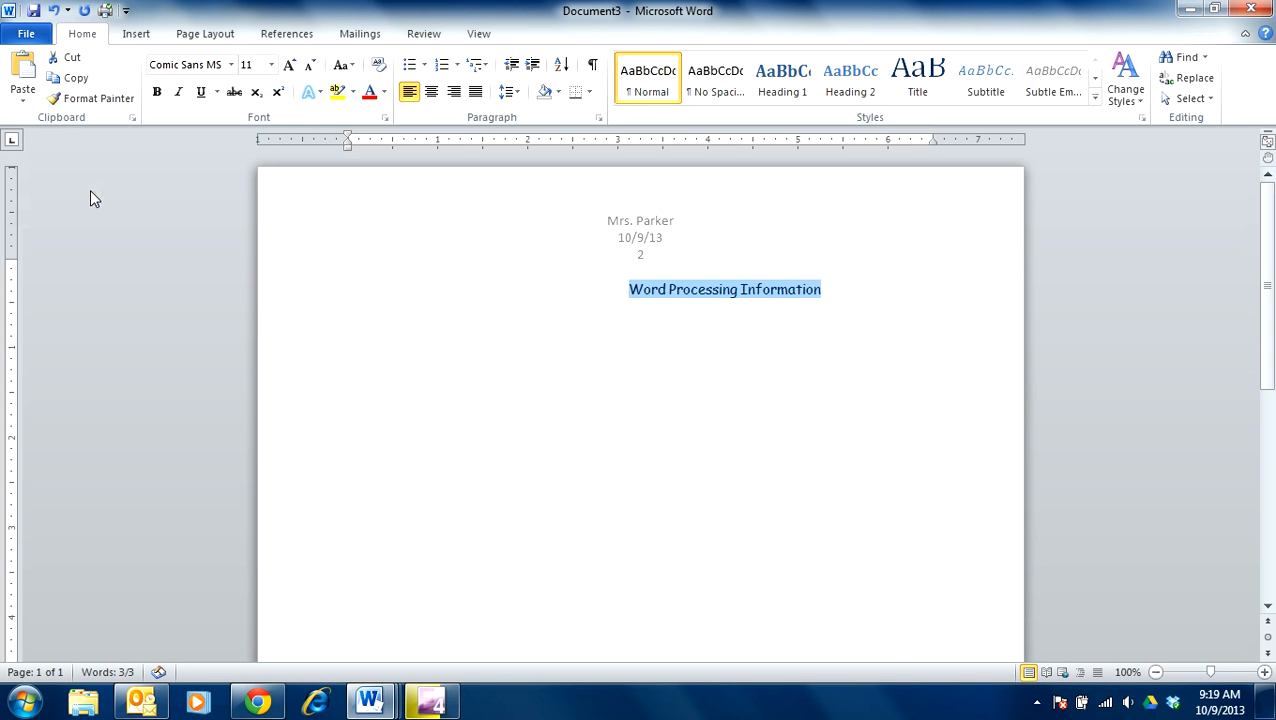
click(269, 65)
click(250, 150)
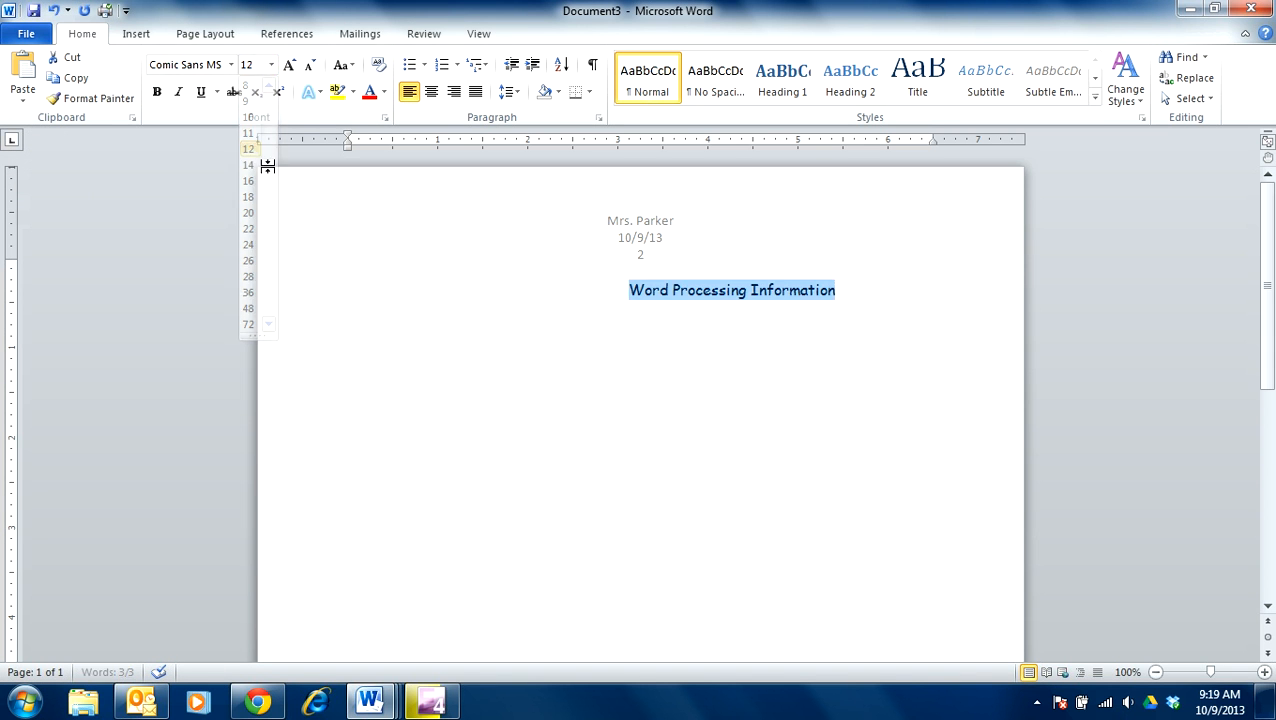
Step: Remove the leading spaces before the title and select the whole title line
click(658, 298)
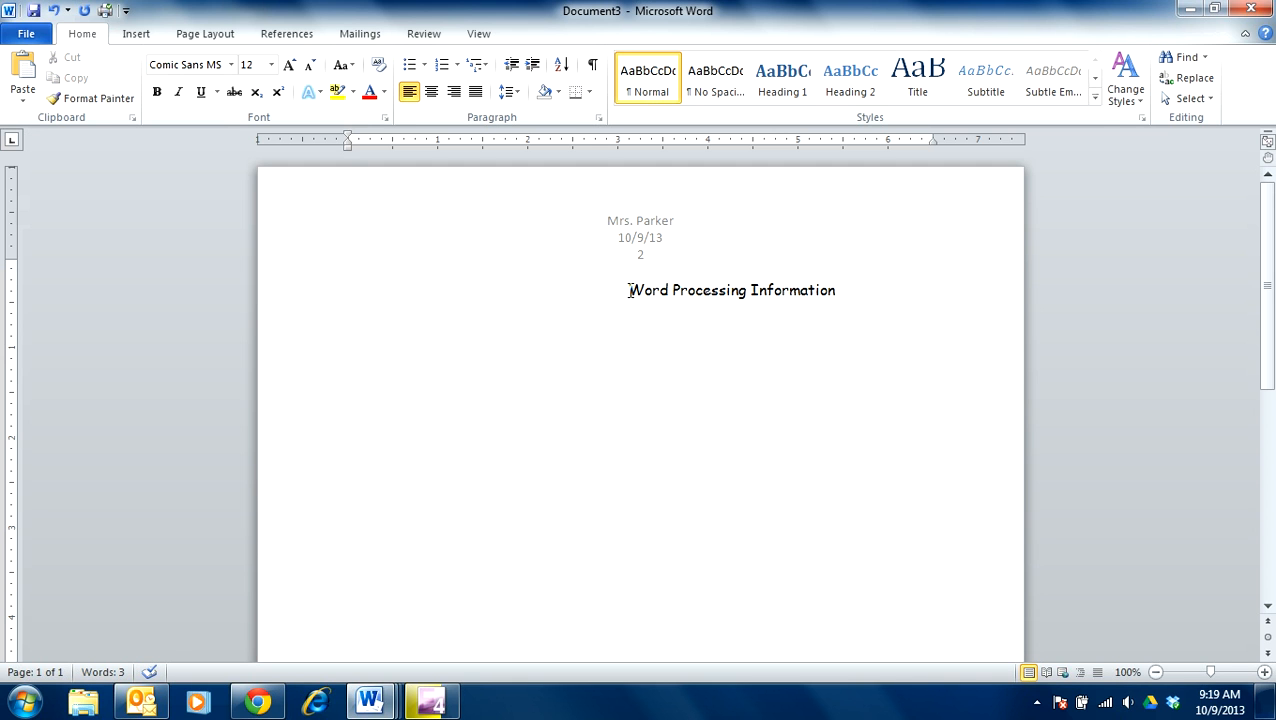
click(629, 291)
key(BackSpace)
key(BackSpace)
key(BackSpace)
key(BackSpace)
key(BackSpace)
key(BackSpace)
key(BackSpace)
key(BackSpace)
key(BackSpace)
key(BackSpace)
key(BackSpace)
key(BackSpace)
key(BackSpace)
key(BackSpace)
key(BackSpace)
key(BackSpace)
key(BackSpace)
key(BackSpace)
key(BackSpace)
key(BackSpace)
key(BackSpace)
key(BackSpace)
key(BackSpace)
key(BackSpace)
key(BackSpace)
key(BackSpace)
key(BackSpace)
key(BackSpace)
key(BackSpace)
key(BackSpace)
key(BackSpace)
key(BackSpace)
key(BackSpace)
key(BackSpace)
key(BackSpace)
key(BackSpace)
key(BackSpace)
key(BackSpace)
key(BackSpace)
key(BackSpace)
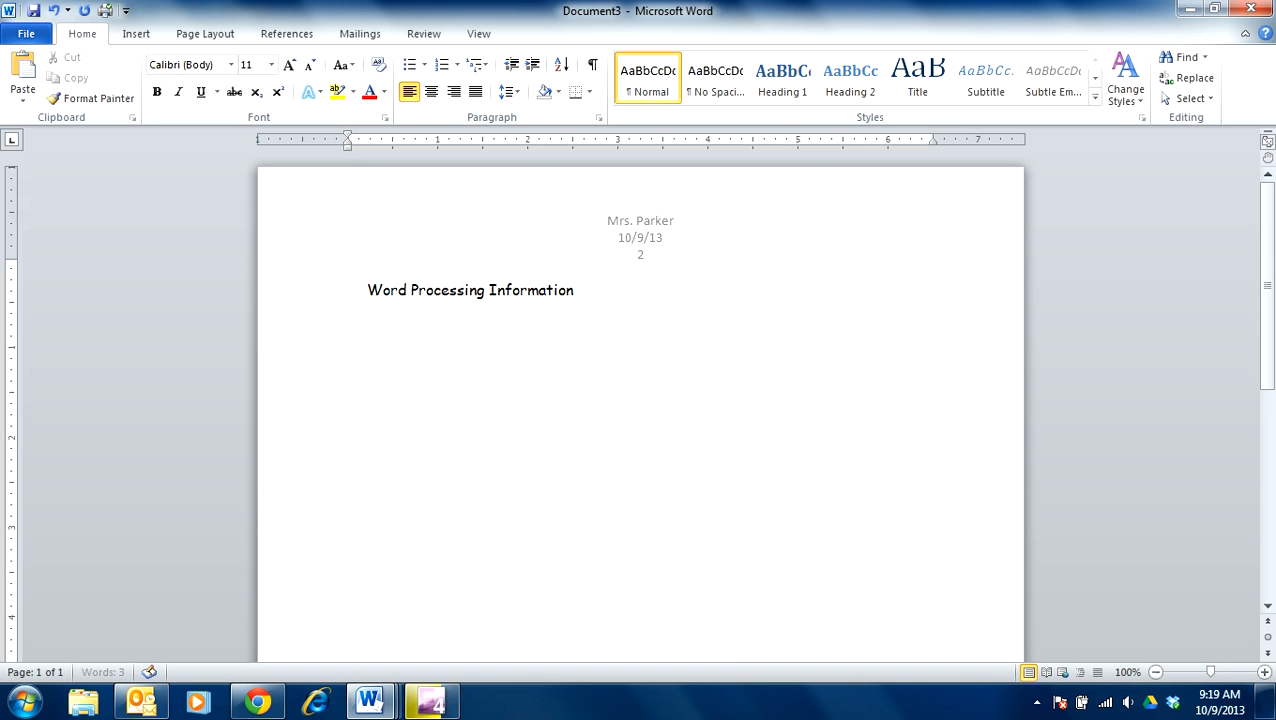
drag(584, 293, 345, 296)
Step: Replace the old title with a centred heading 'Word Processing Information'
key(BackSpace)
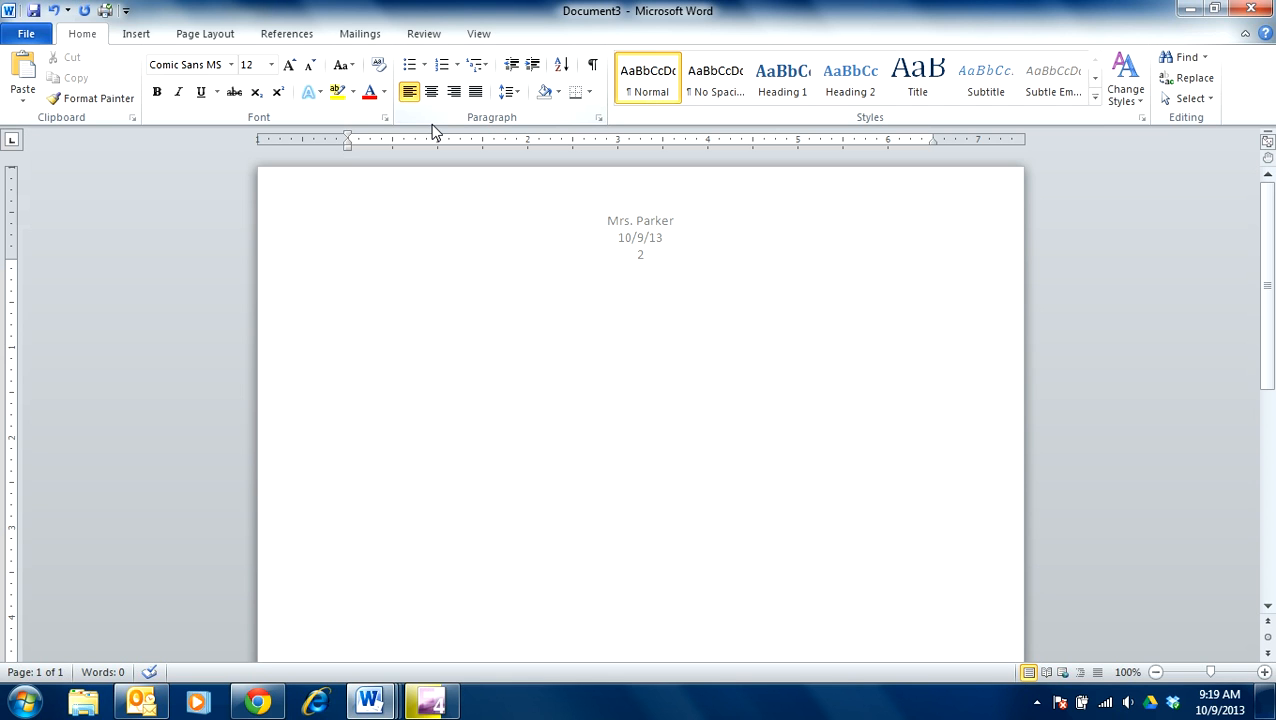
text(!)
key(BackSpace)
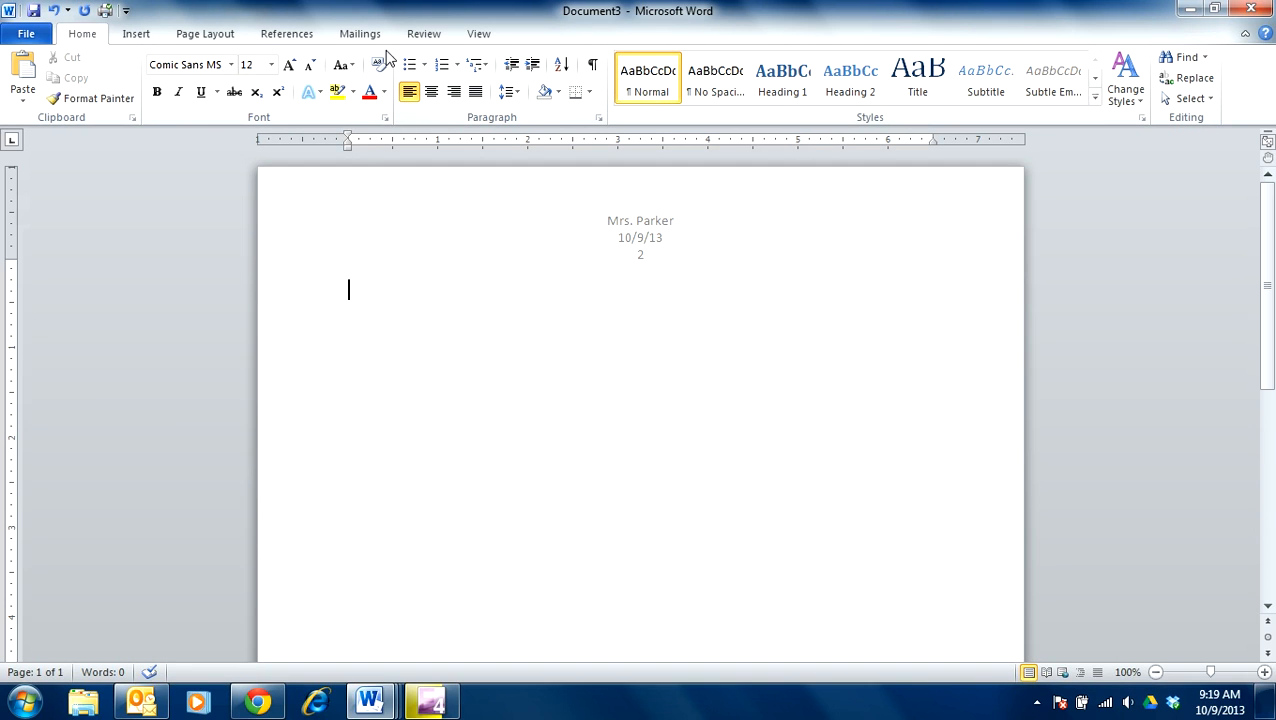
click(431, 91)
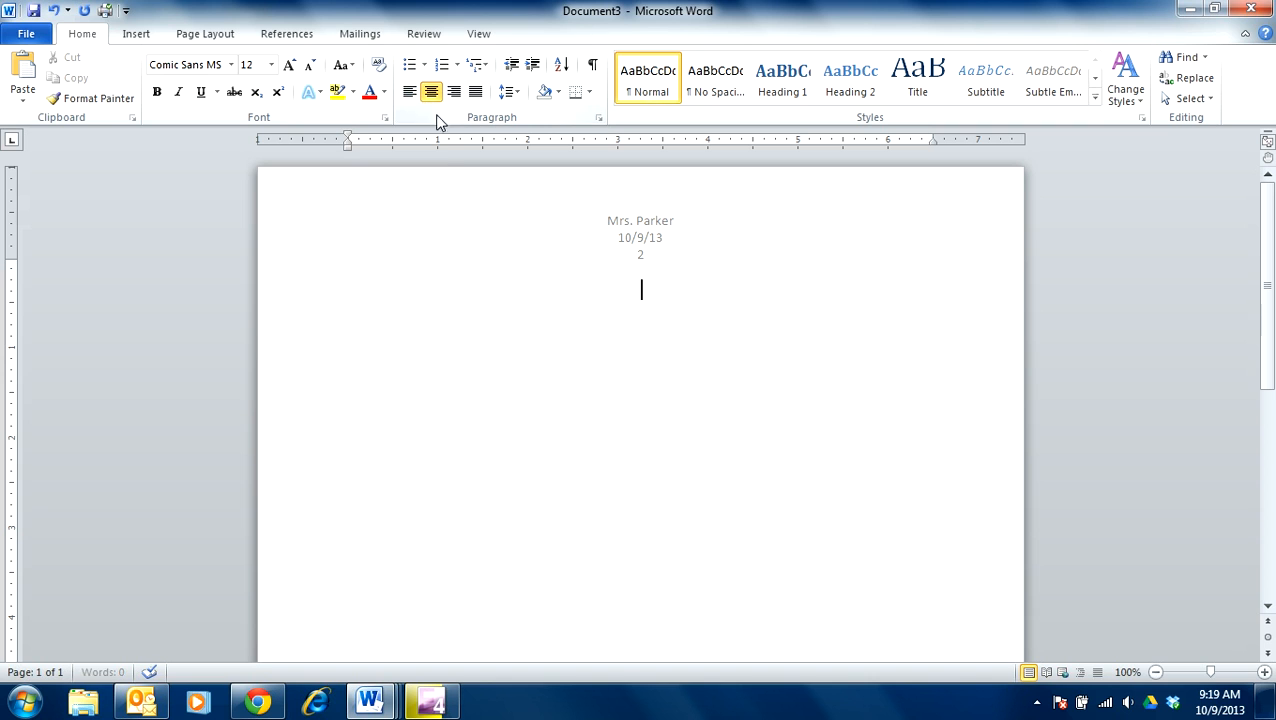
text(Word Processing INf)
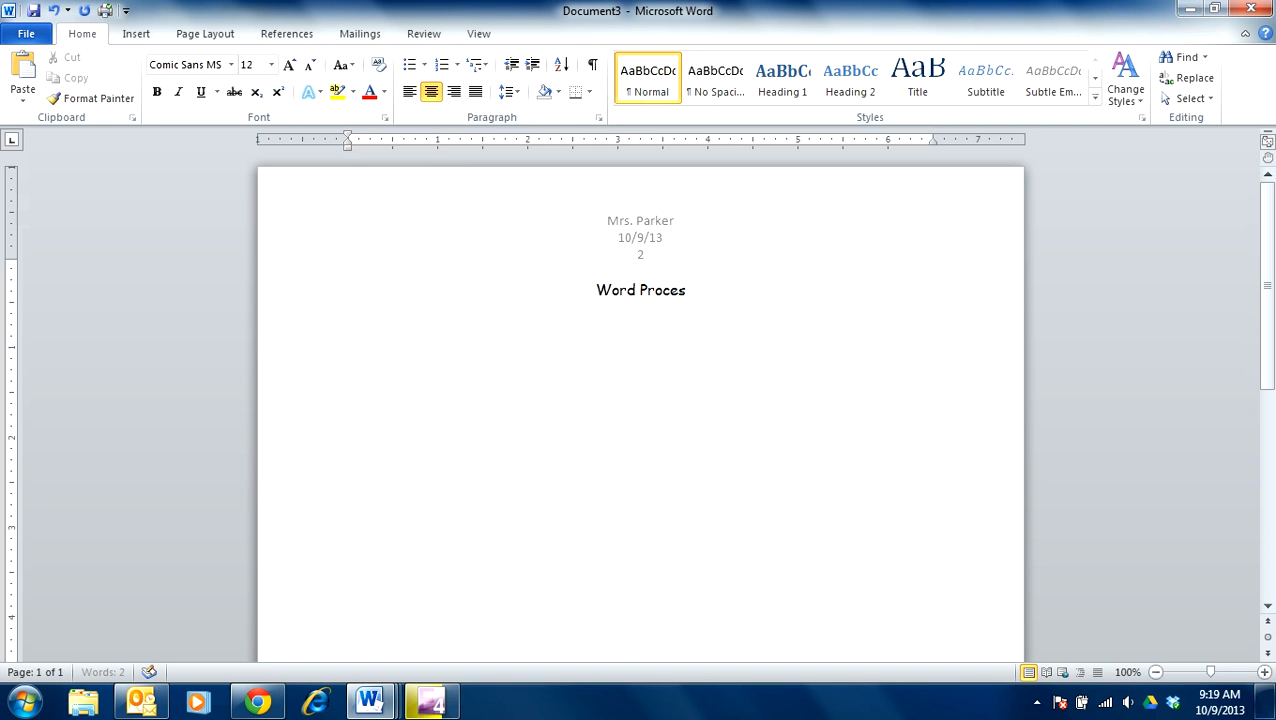
key(BackSpace)
key(BackSpace)
text(nformation)
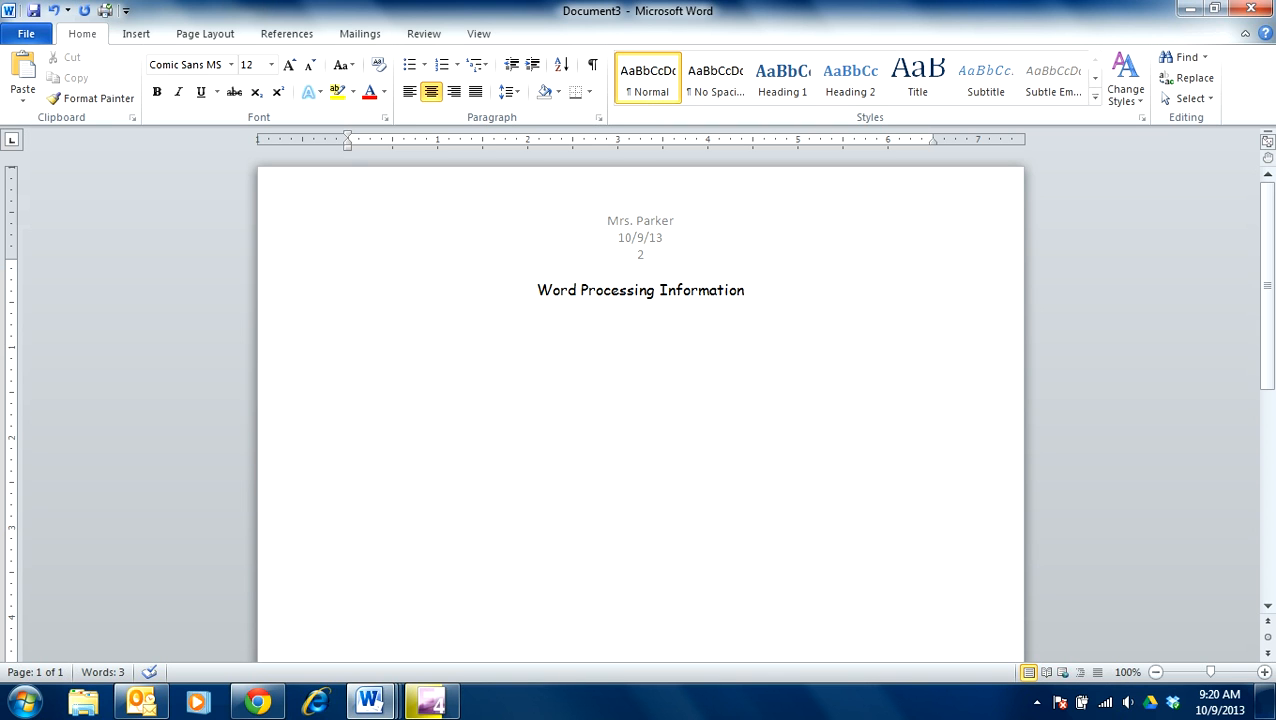
key(Return)
Step: Add a bold 'General Rules:' line below the heading
click(157, 91)
text(Gemne)
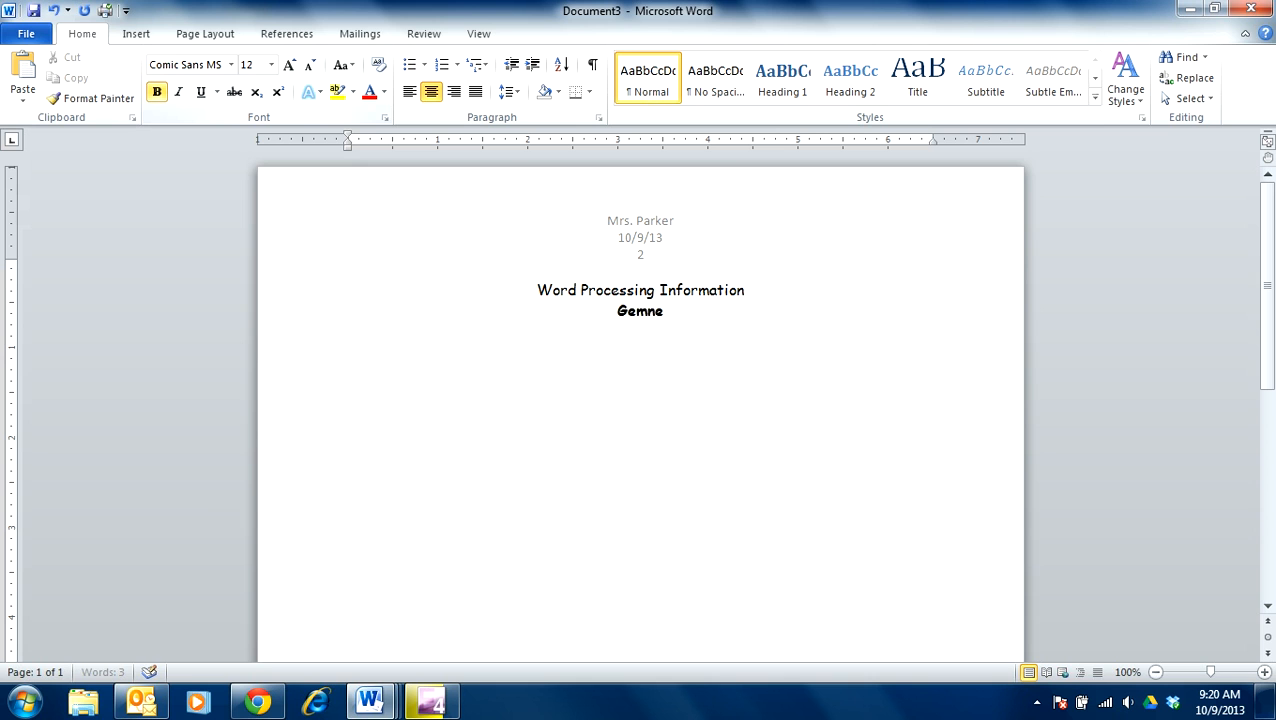
key(BackSpace)
key(BackSpace)
text(neral Rules:)
key(Return)
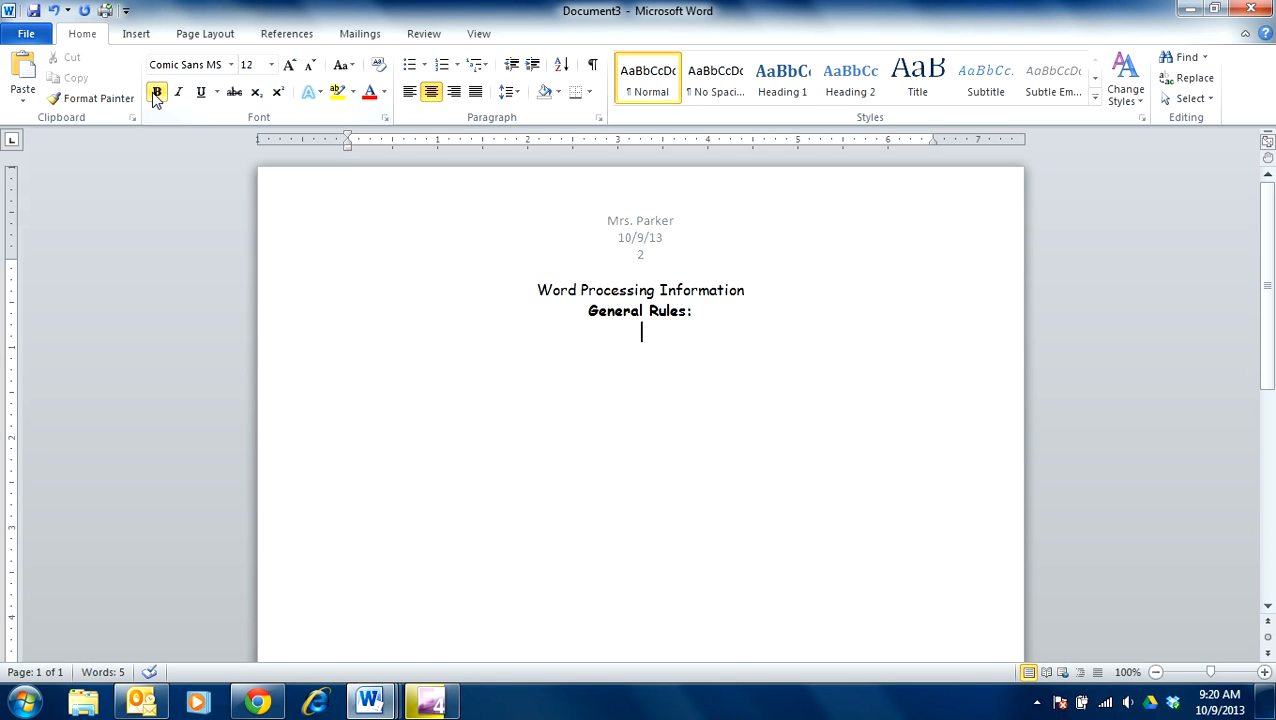
Step: Type the left-aligned, non-bold rule 'There is 1 space between each word.'
click(431, 91)
click(156, 92)
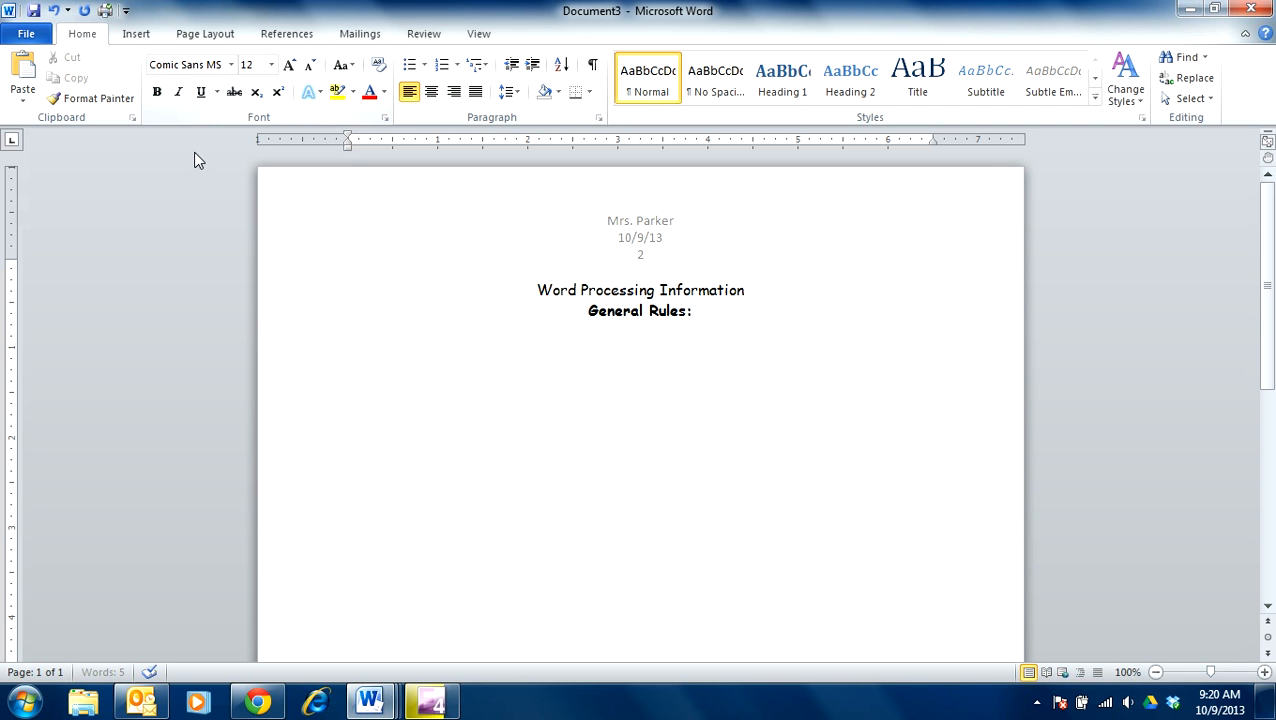
text(There is 1 space bett)
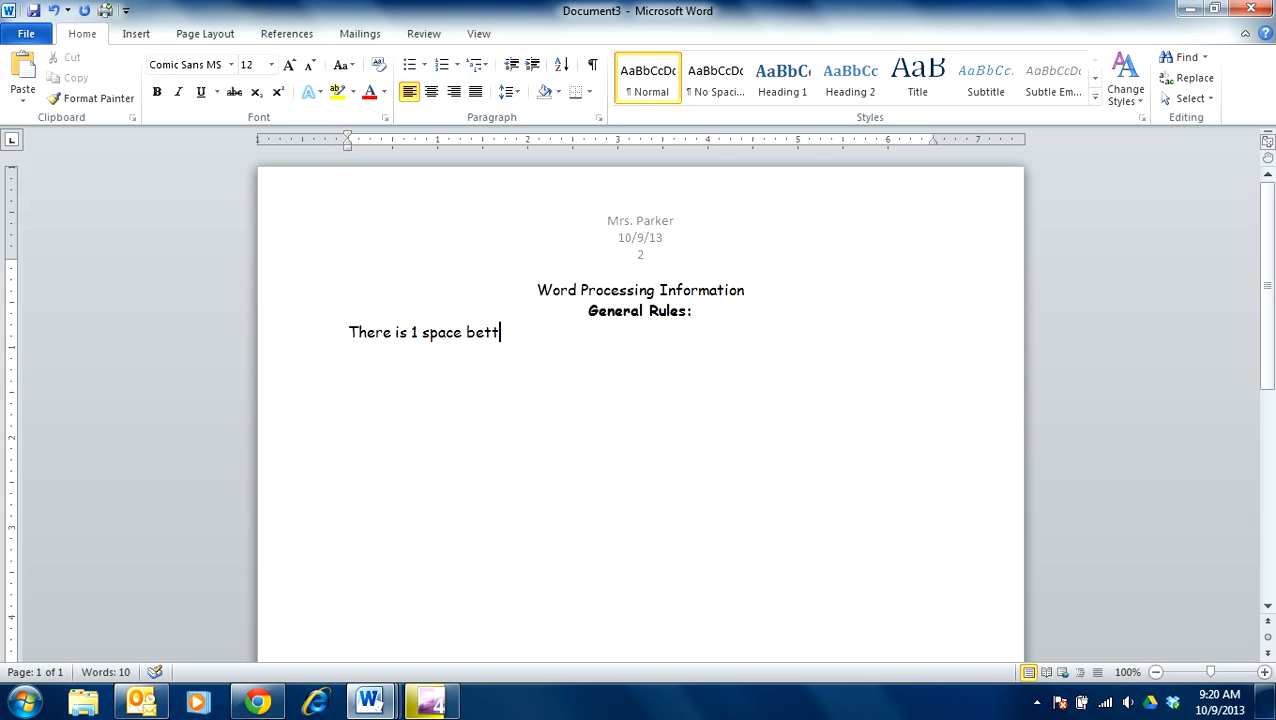
key(BackSpace)
text(ween each word.)
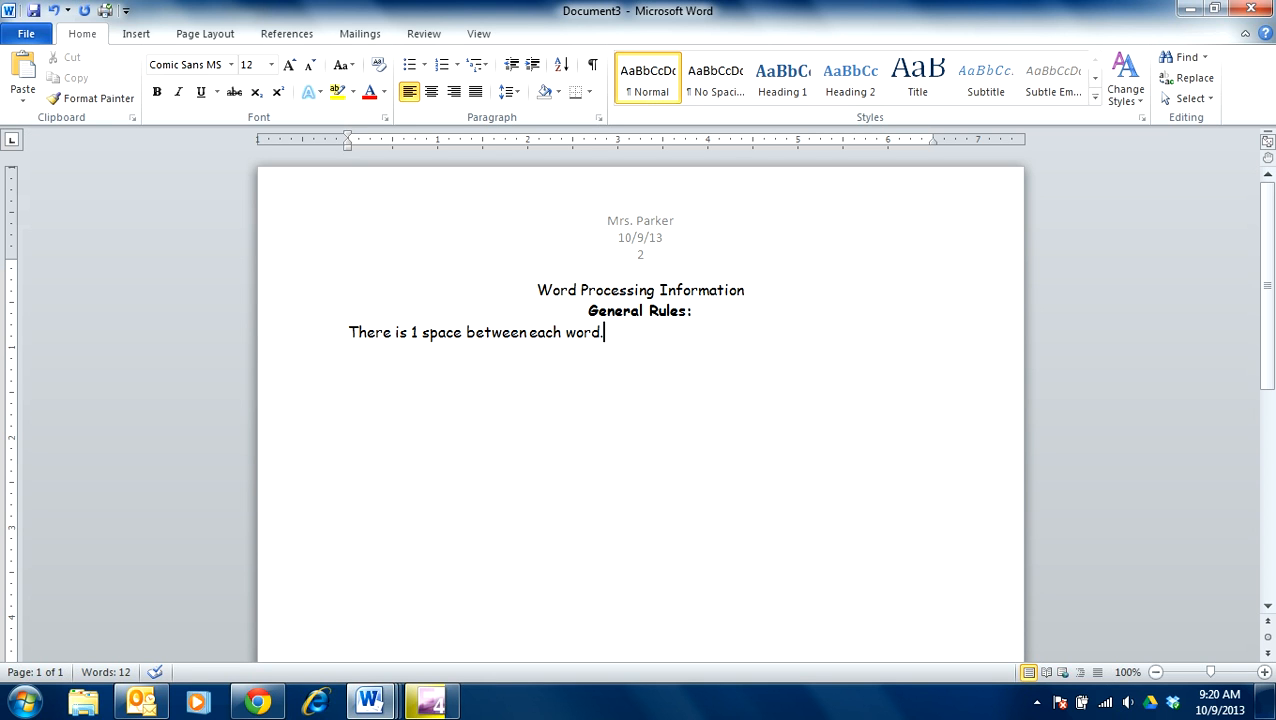
click(532, 332)
click(675, 330)
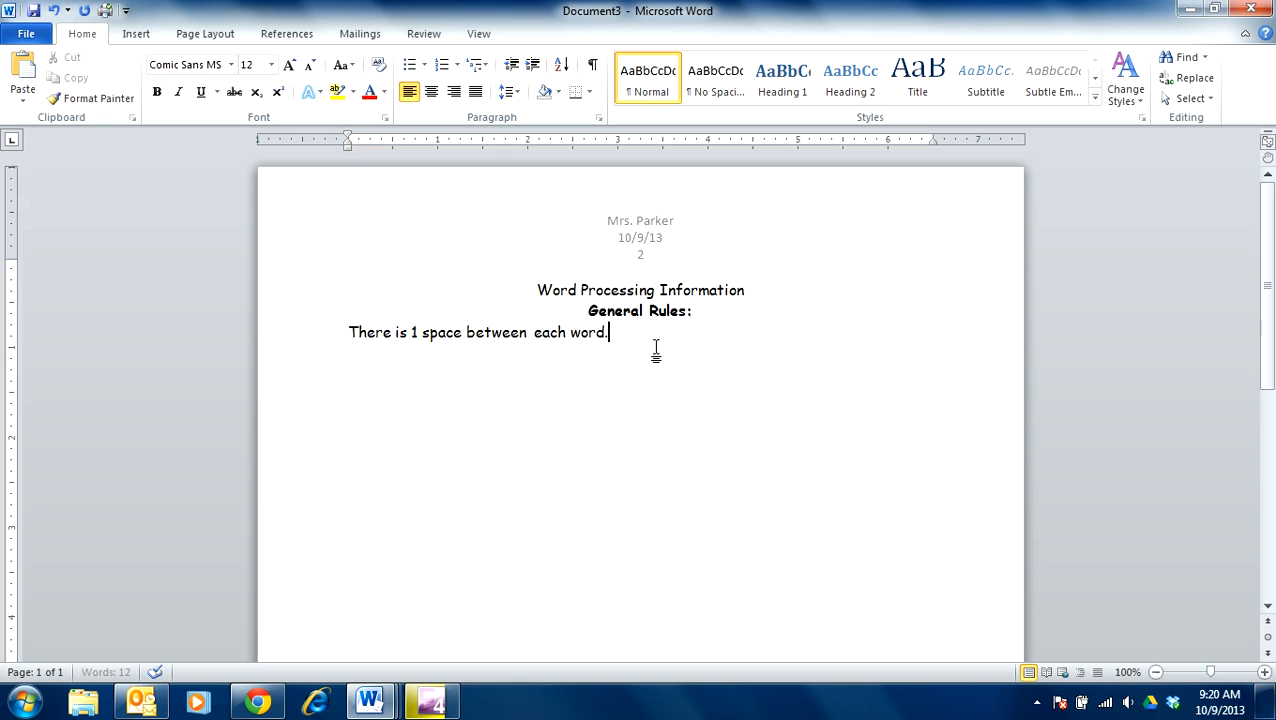
key(Return)
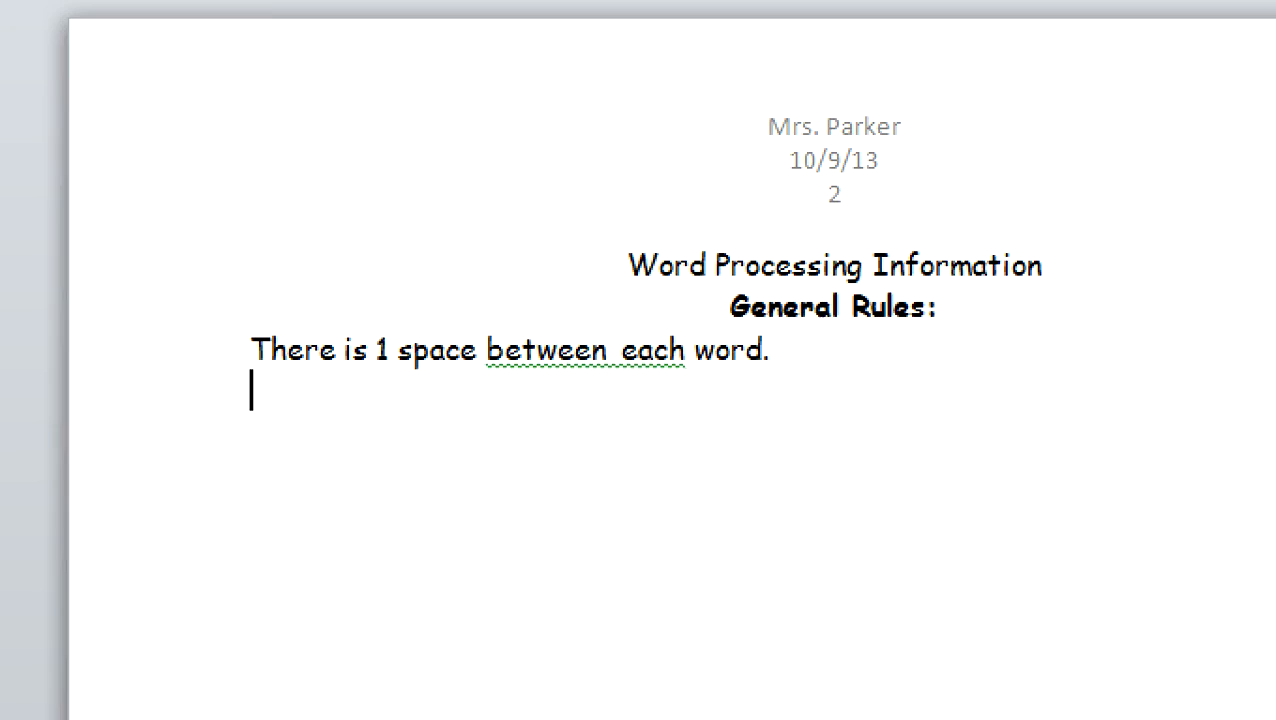
Step: Remove the extra space before 'each' and move to the empty line below
mouse_move(632, 367)
mouse_down()
mouse_move(609, 353)
mouse_move(393, 362)
mouse_move(552, 448)
mouse_move(617, 378)
mouse_move(606, 359)
mouse_up()
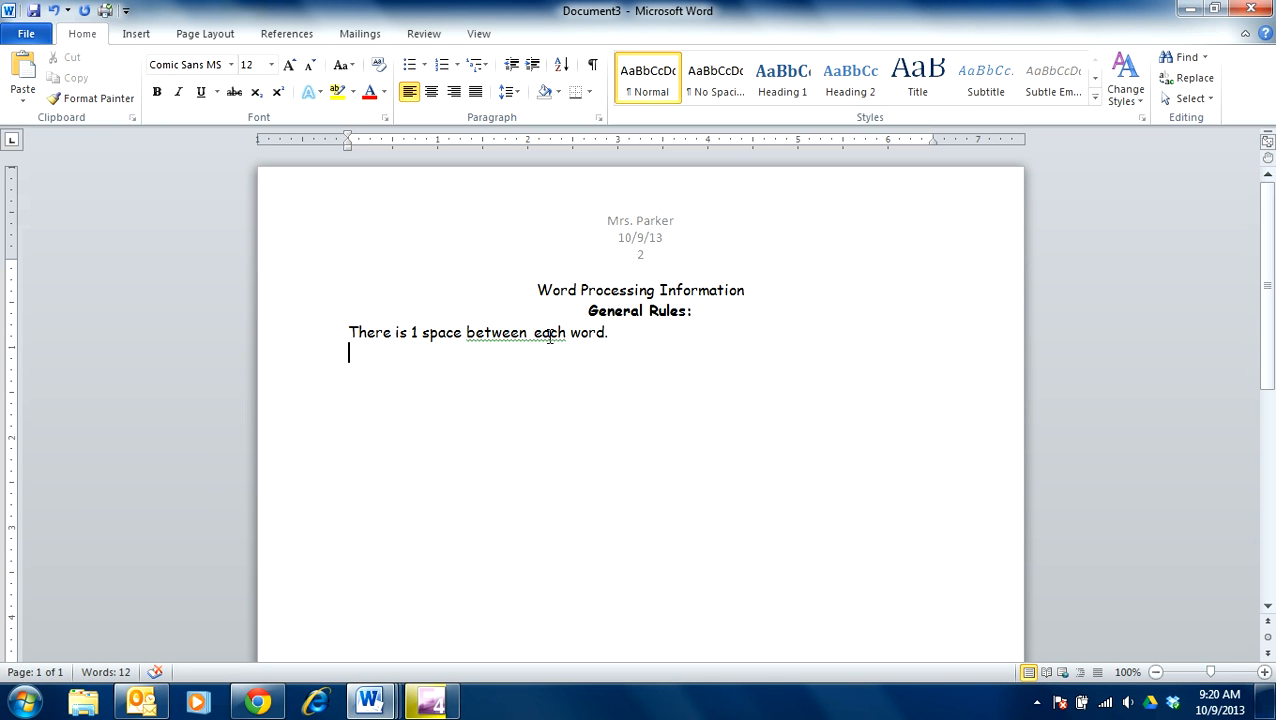
click(534, 334)
key(BackSpace)
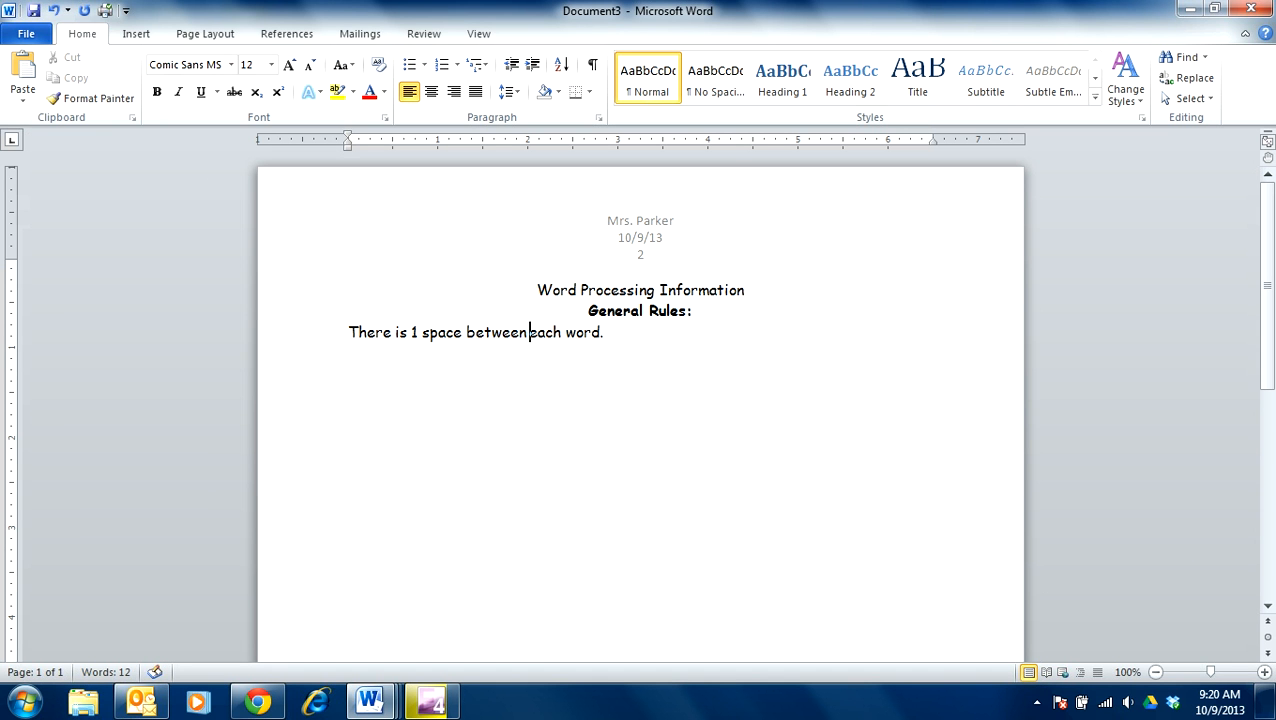
click(363, 353)
Step: Type the rule about 2 spaces after a period, question mark, exclamation point and colon
text(There are 2 spaces after a period (.), question mark (?), exclamation point (!),)
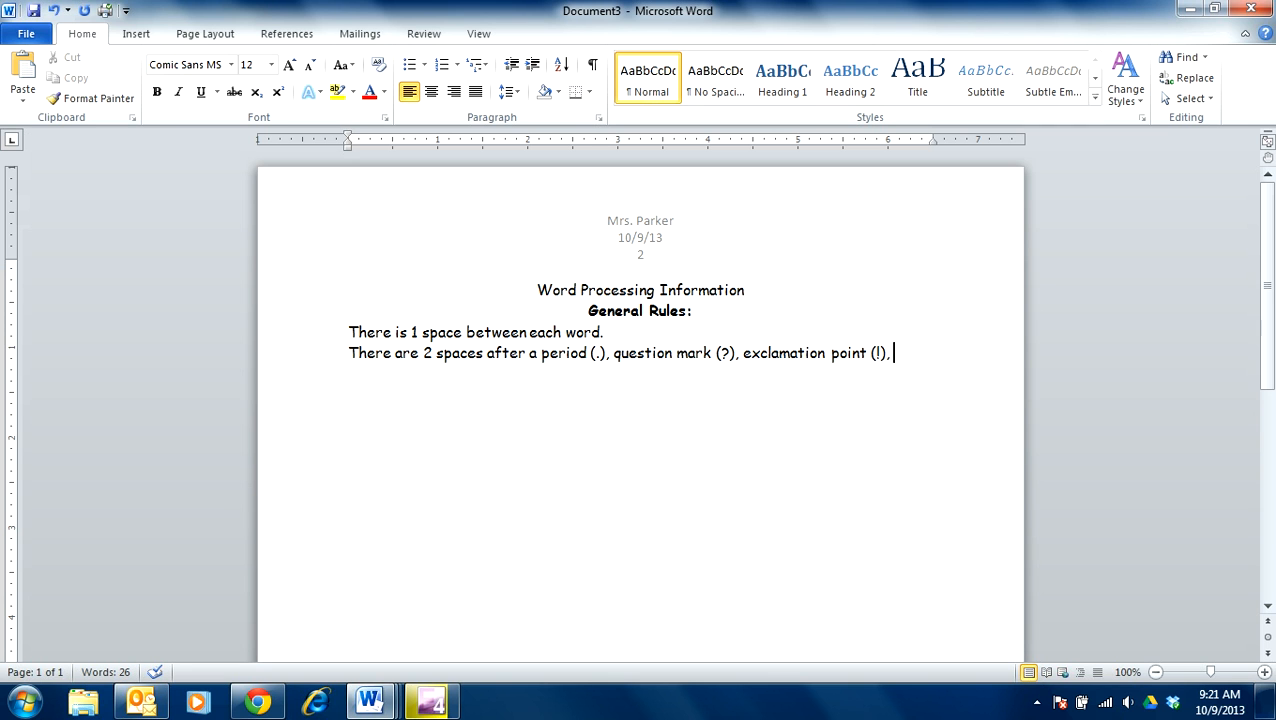
text(  & colon)
text( (;)
key(BackSpace)
text(:)
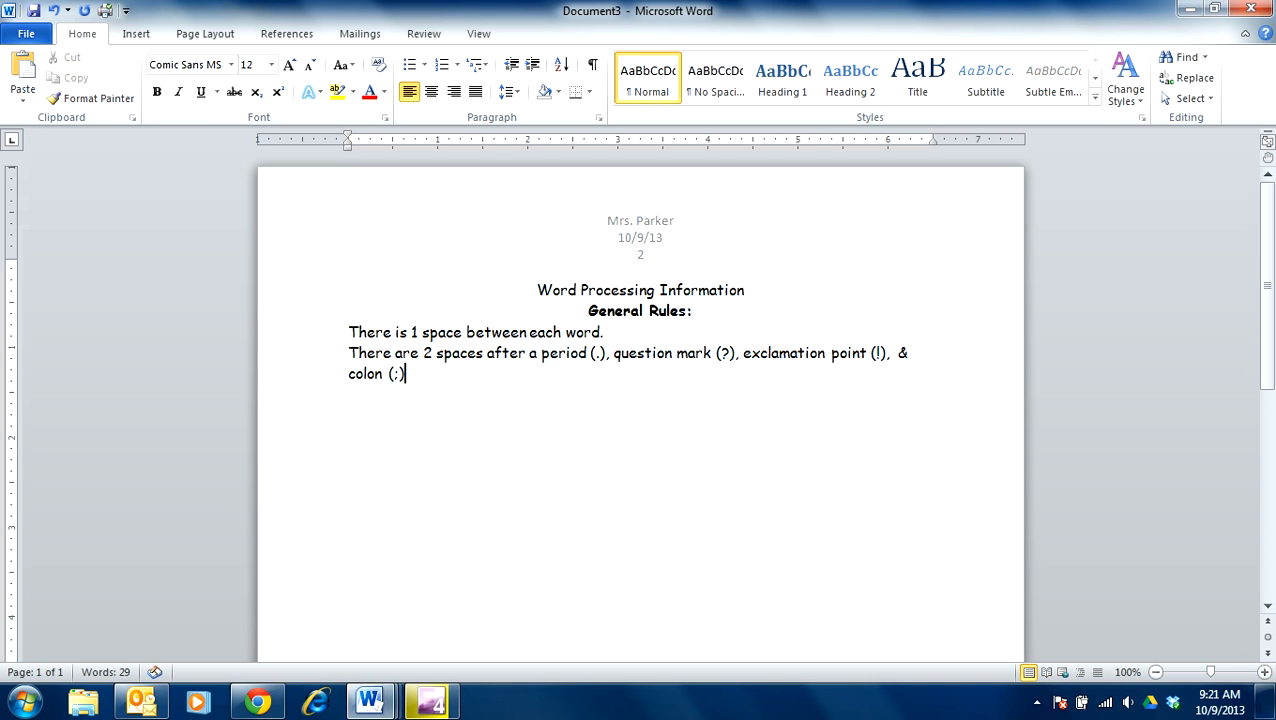
text().)
key(BackSpace)
key(BackSpace)
key(BackSpace)
text(:).)
key(Return)
key(Right)
text(The dog was really fast.)
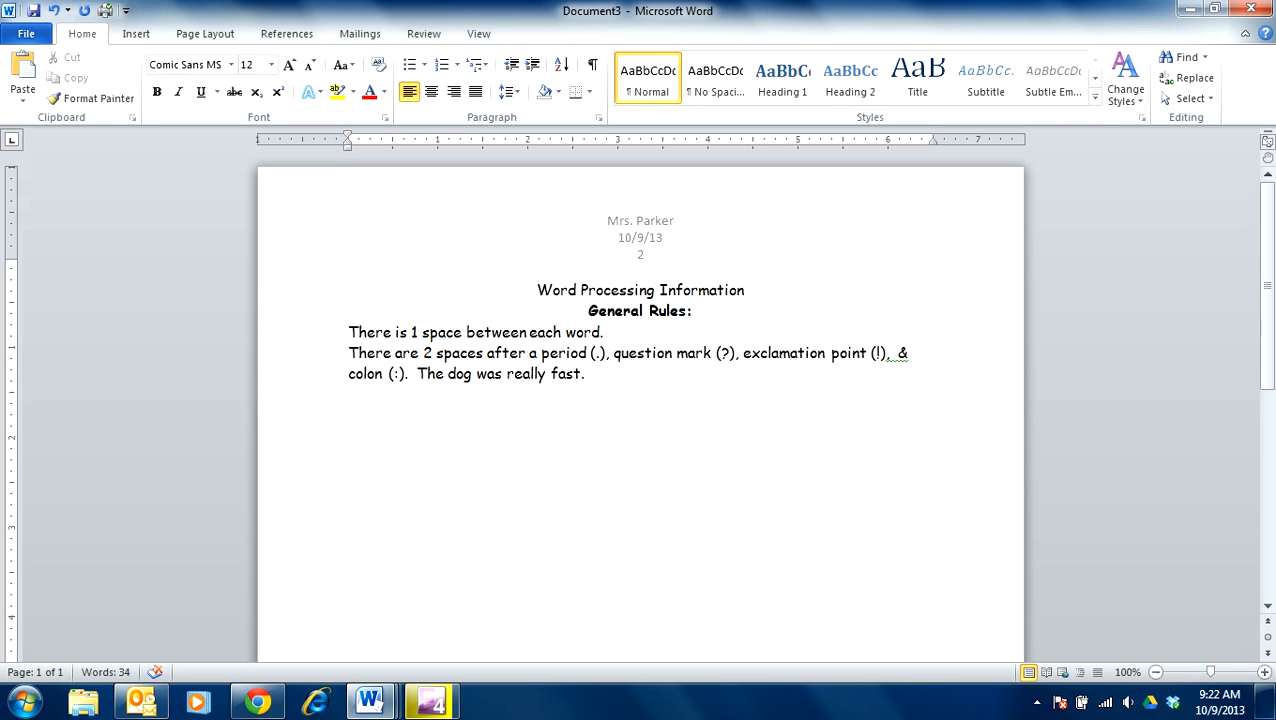
text(  He could outrun t)
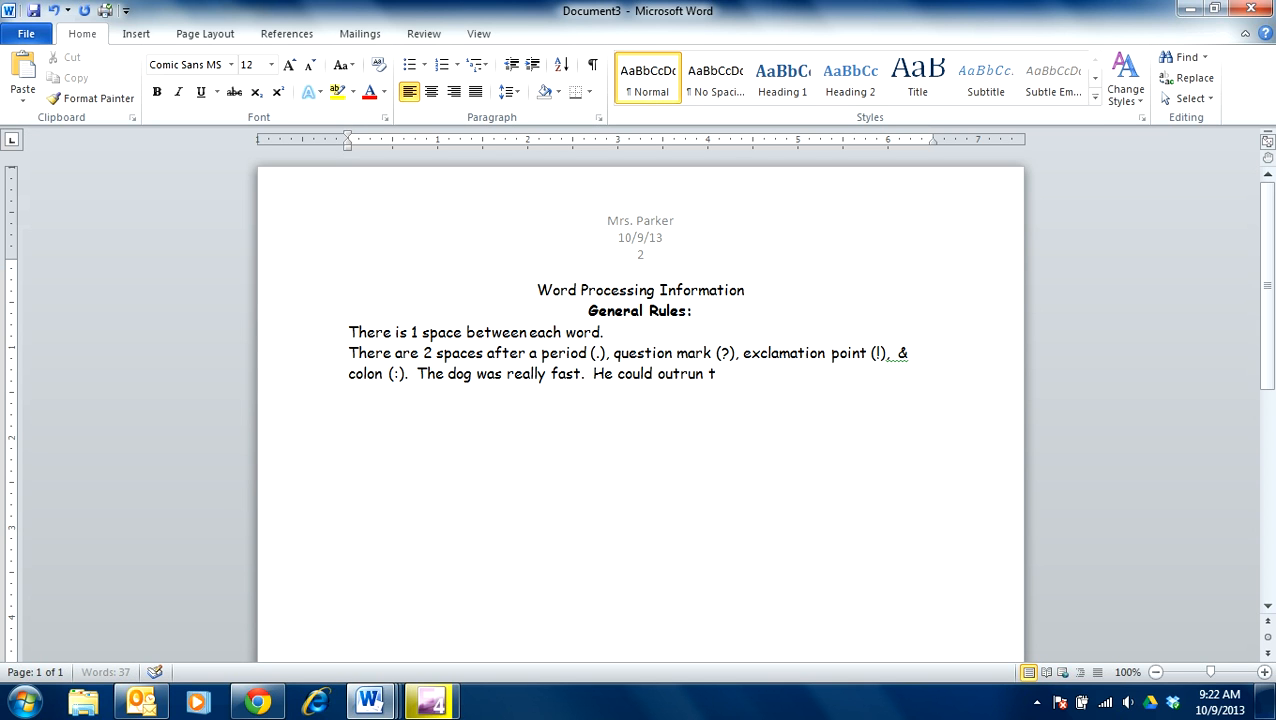
text(he car.)
key(BackSpace)
key(BackSpace)
key(BackSpace)
key(BackSpace)
key(BackSpace)
key(BackSpace)
key(BackSpace)
key(BackSpace)
key(BackSpace)
key(BackSpace)
key(BackSpace)
key(BackSpace)
key(BackSpace)
key(BackSpace)
key(BackSpace)
key(BackSpace)
key(BackSpace)
key(BackSpace)
key(BackSpace)
key(BackSpace)
key(BackSpace)
key(BackSpace)
key(BackSpace)
key(BackSpace)
key(BackSpace)
key(BackSpace)
key(BackSpace)
key(BackSpace)
key(BackSpace)
key(BackSpace)
key(BackSpace)
key(BackSpace)
key(BackSpace)
key(BackSpace)
key(BackSpace)
key(BackSpace)
key(BackSpace)
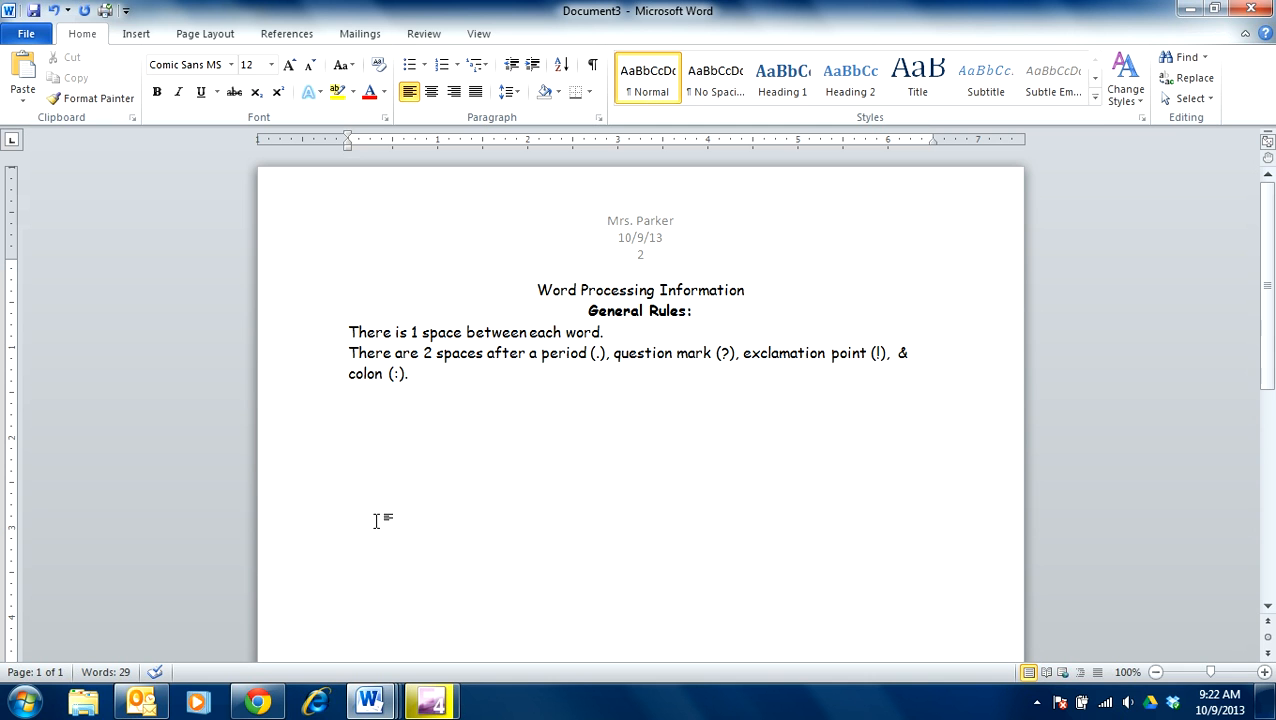
Step: Switch to the Word Processing Information document and select its text from the title down
mouse_move(383, 705)
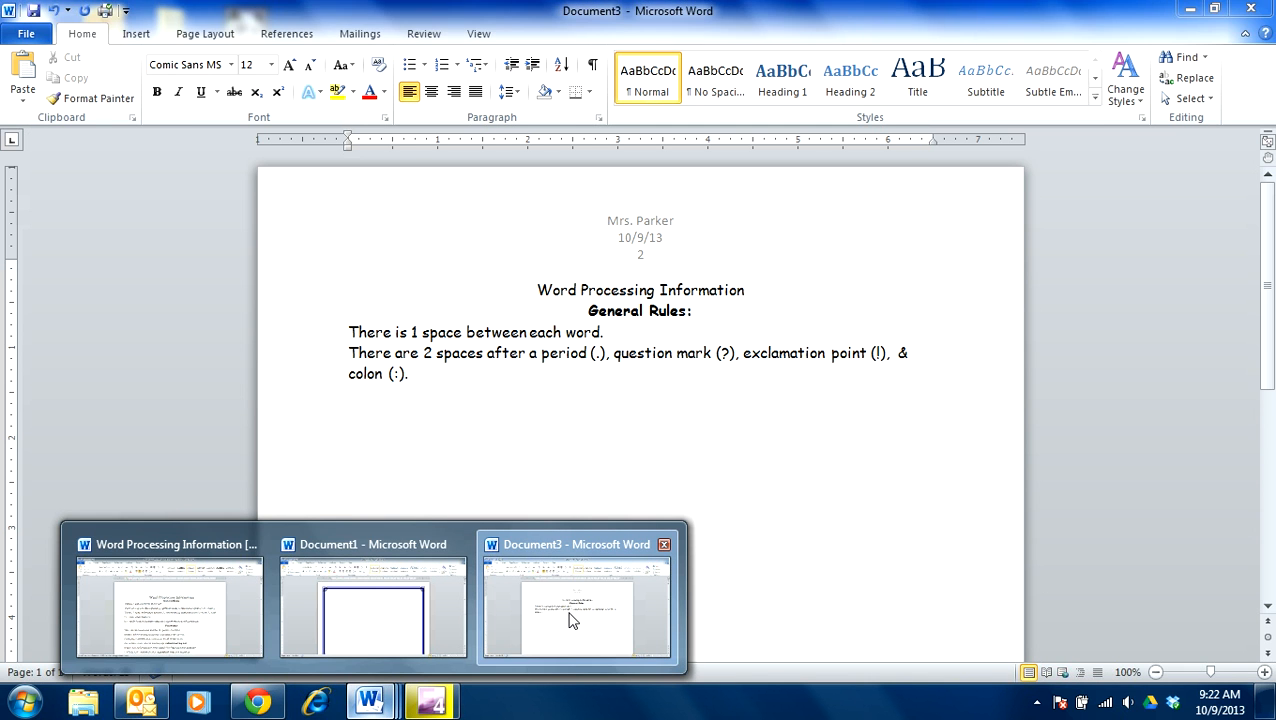
click(135, 598)
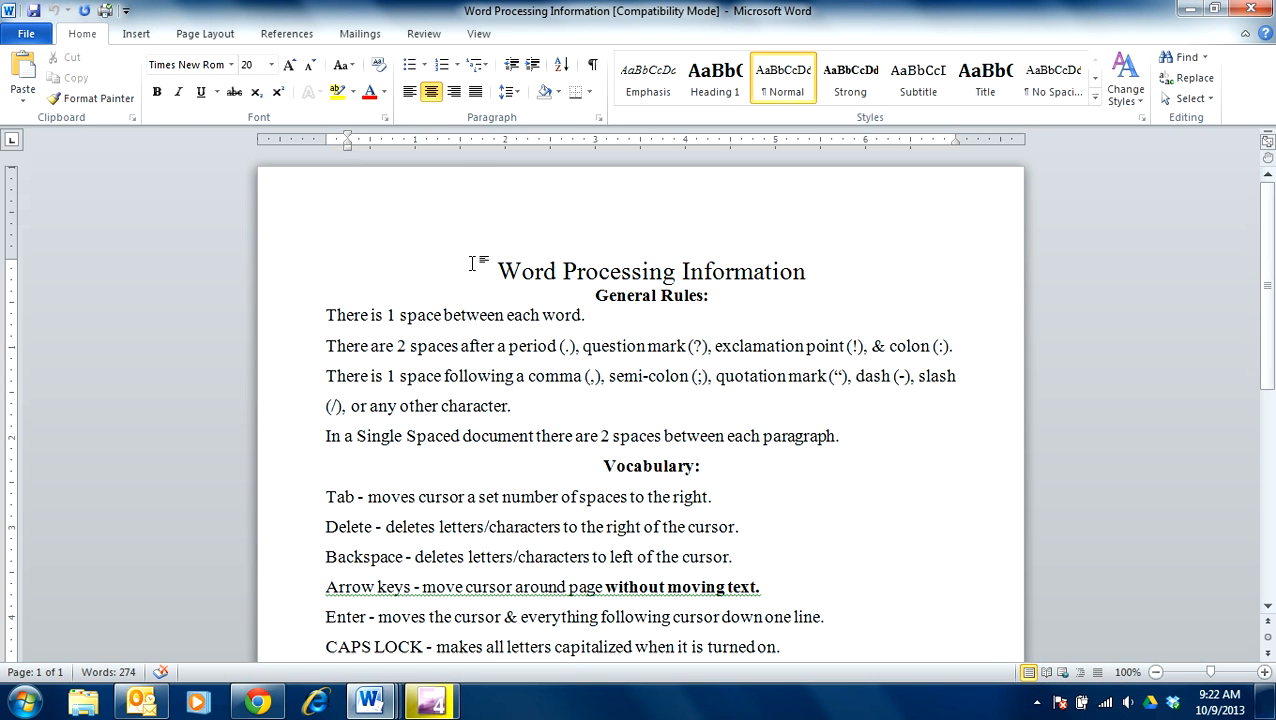
drag(499, 265, 816, 700)
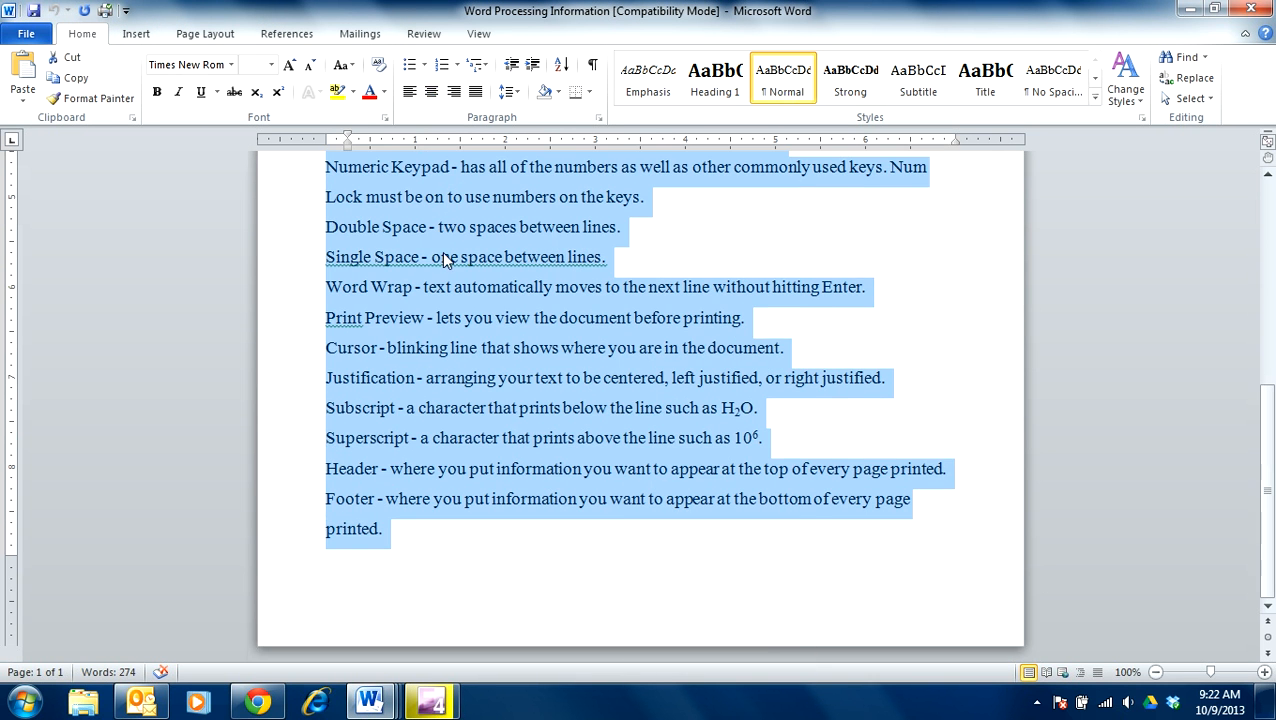
Step: Set all selected text to Comic Sans MS size 12, then overwrite it with the letter k
click(230, 65)
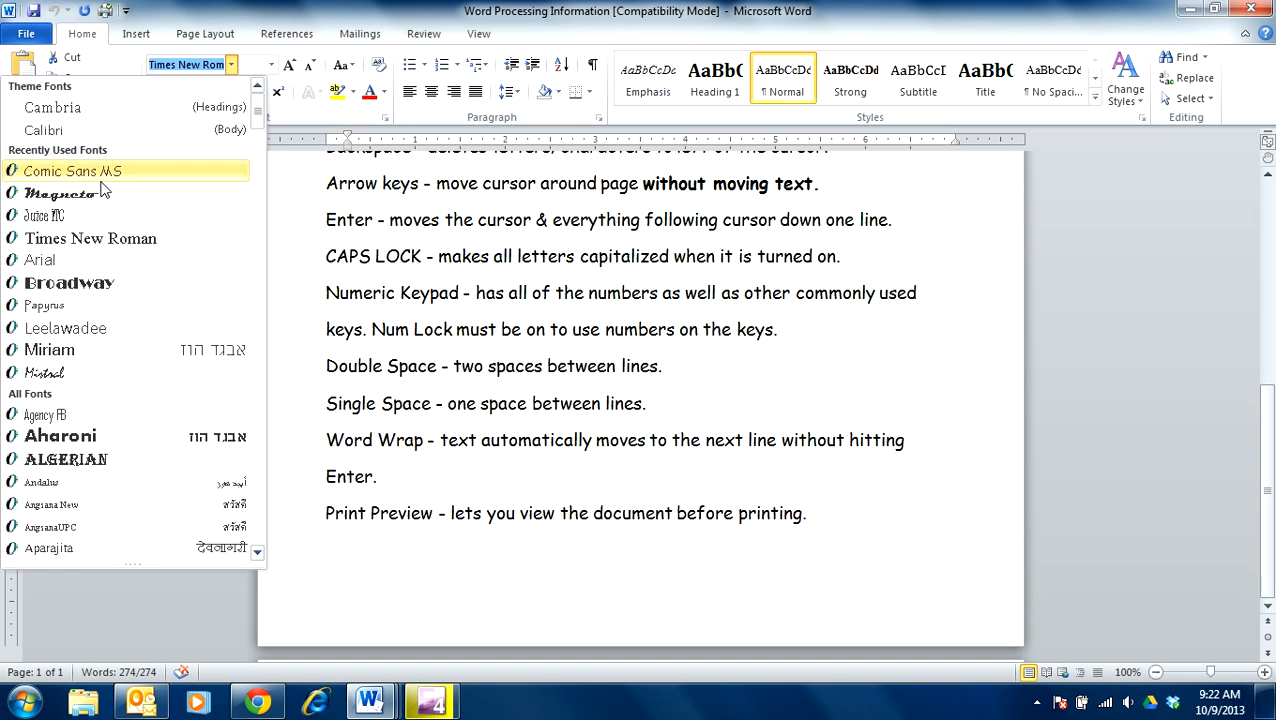
click(70, 168)
click(270, 65)
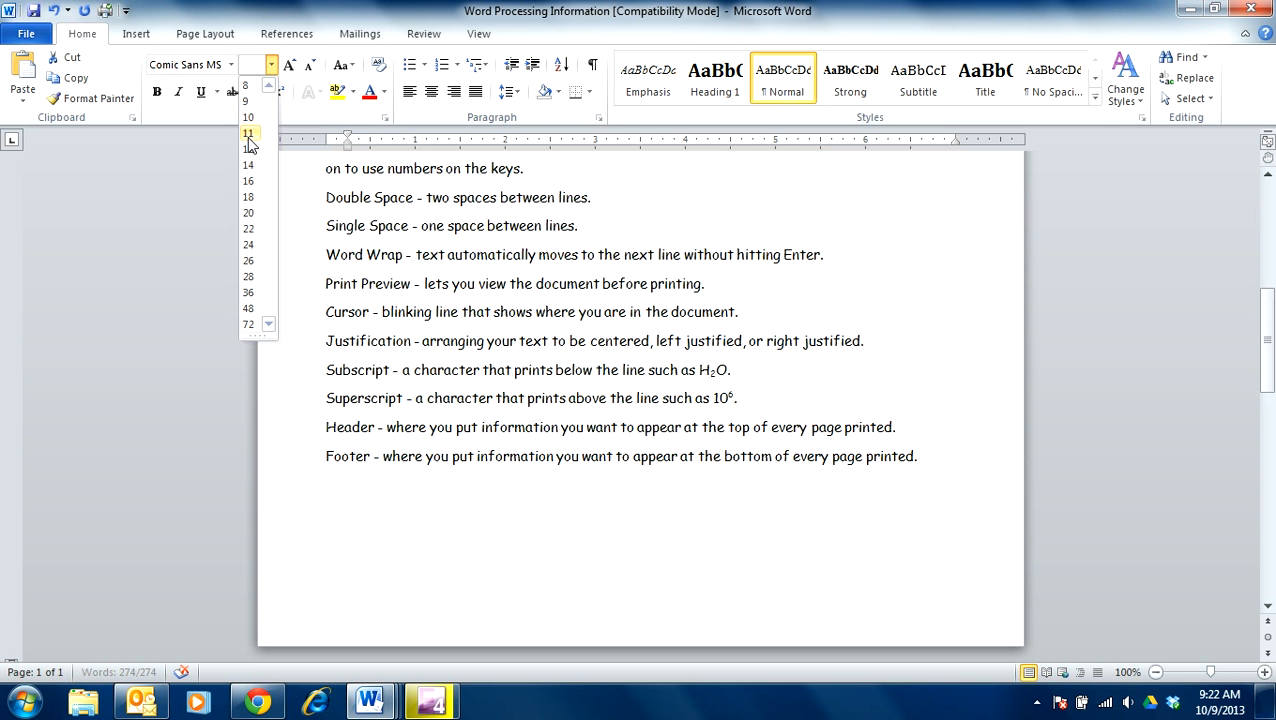
click(249, 149)
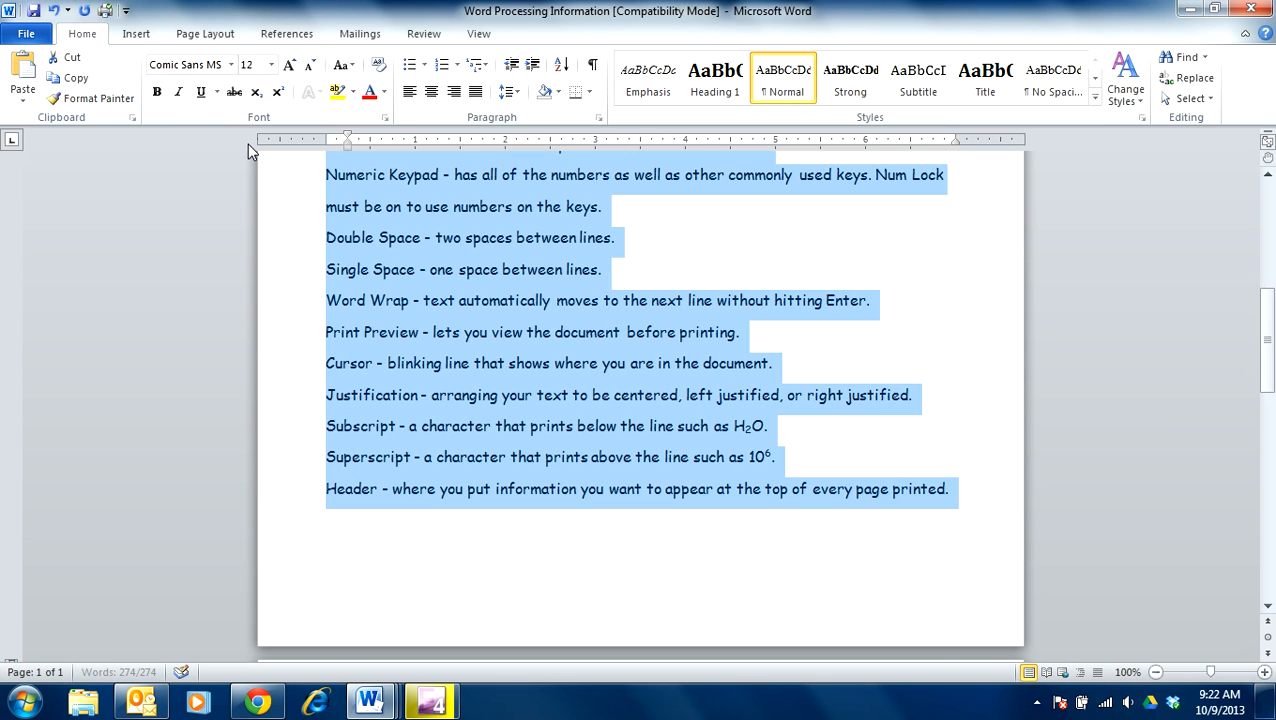
text(k)
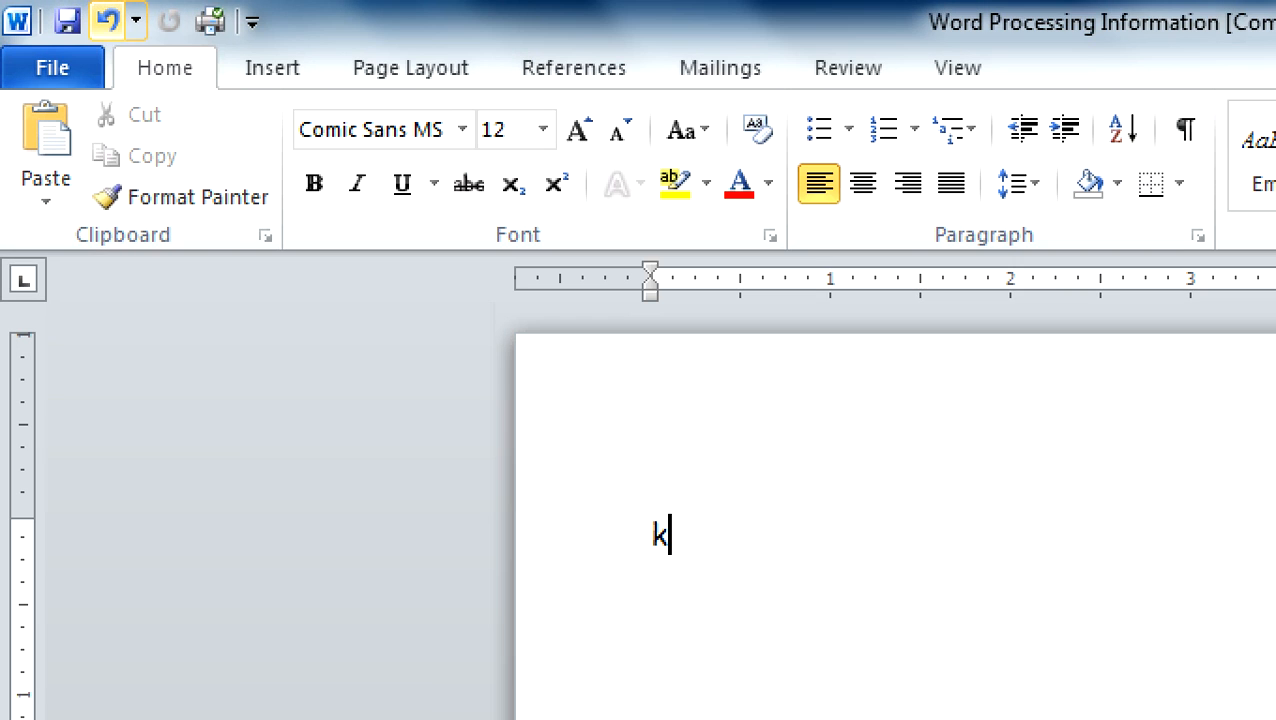
Step: Undo, redo, then undo again to restore the full 274-word rules text, and deselect it
mouse_move(147, 3)
mouse_down()
mouse_move(114, 10)
mouse_move(69, 50)
mouse_move(140, 66)
mouse_move(138, 6)
mouse_up()
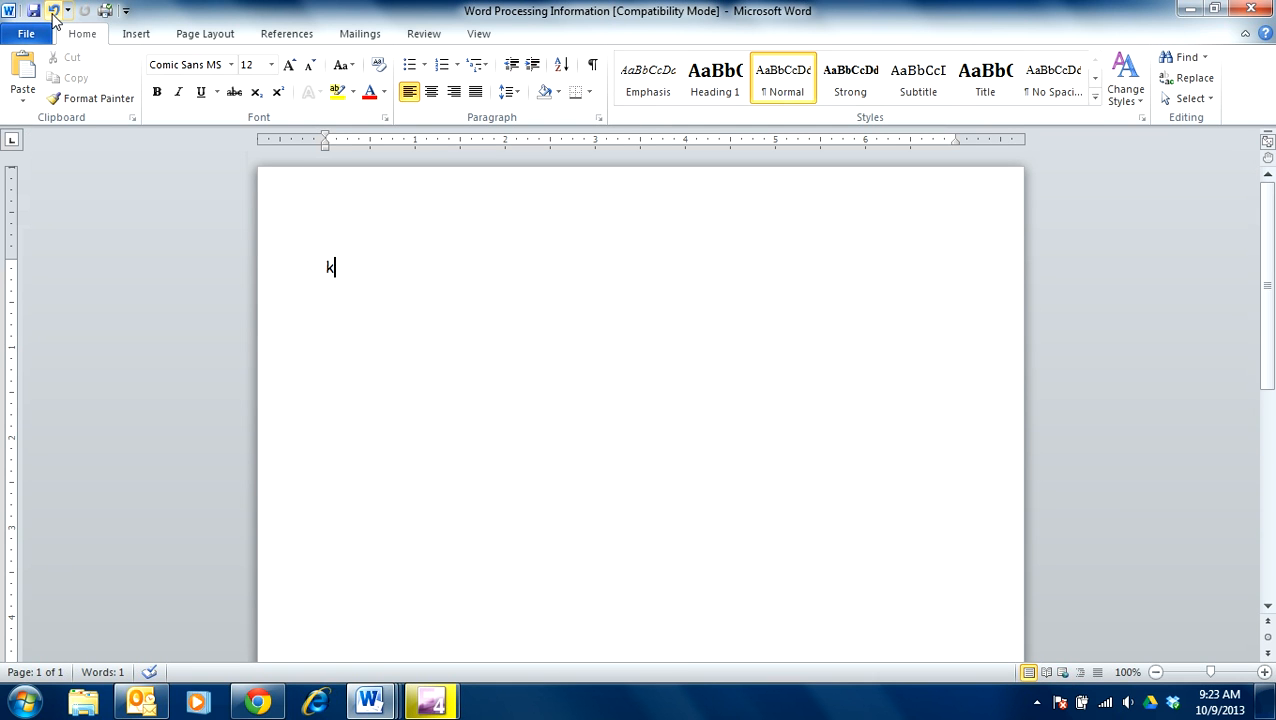
click(53, 11)
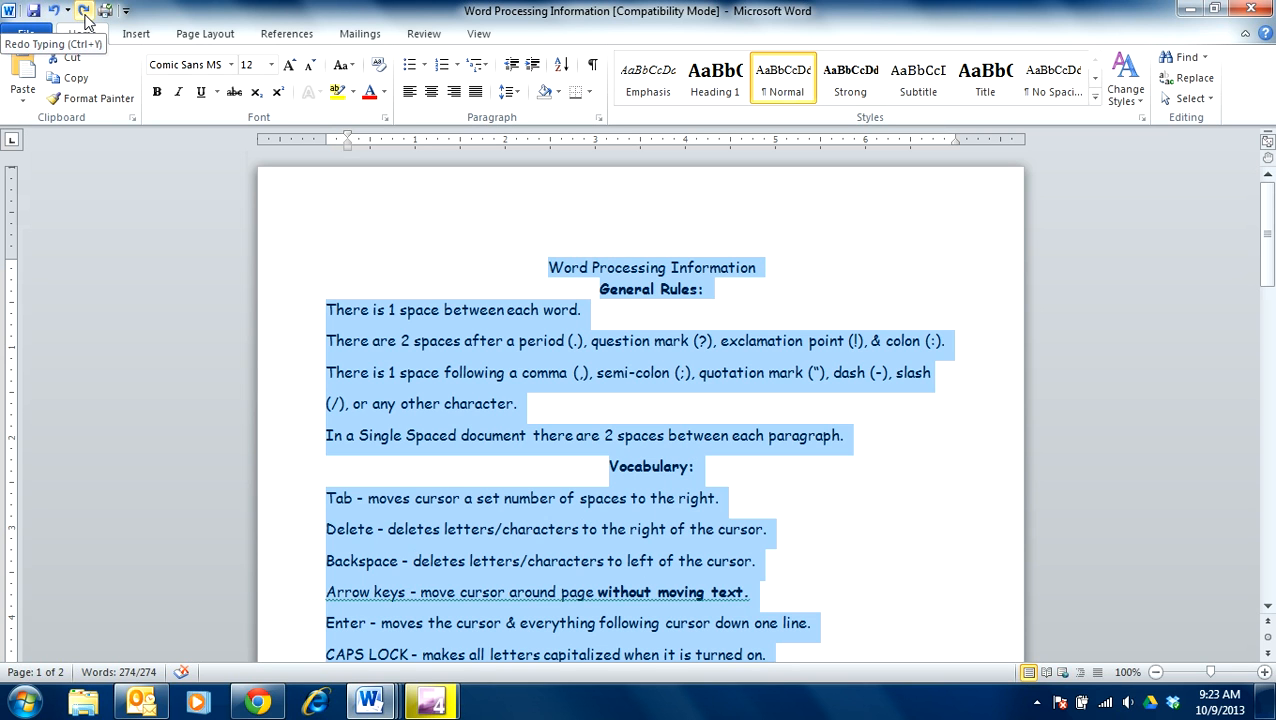
click(85, 11)
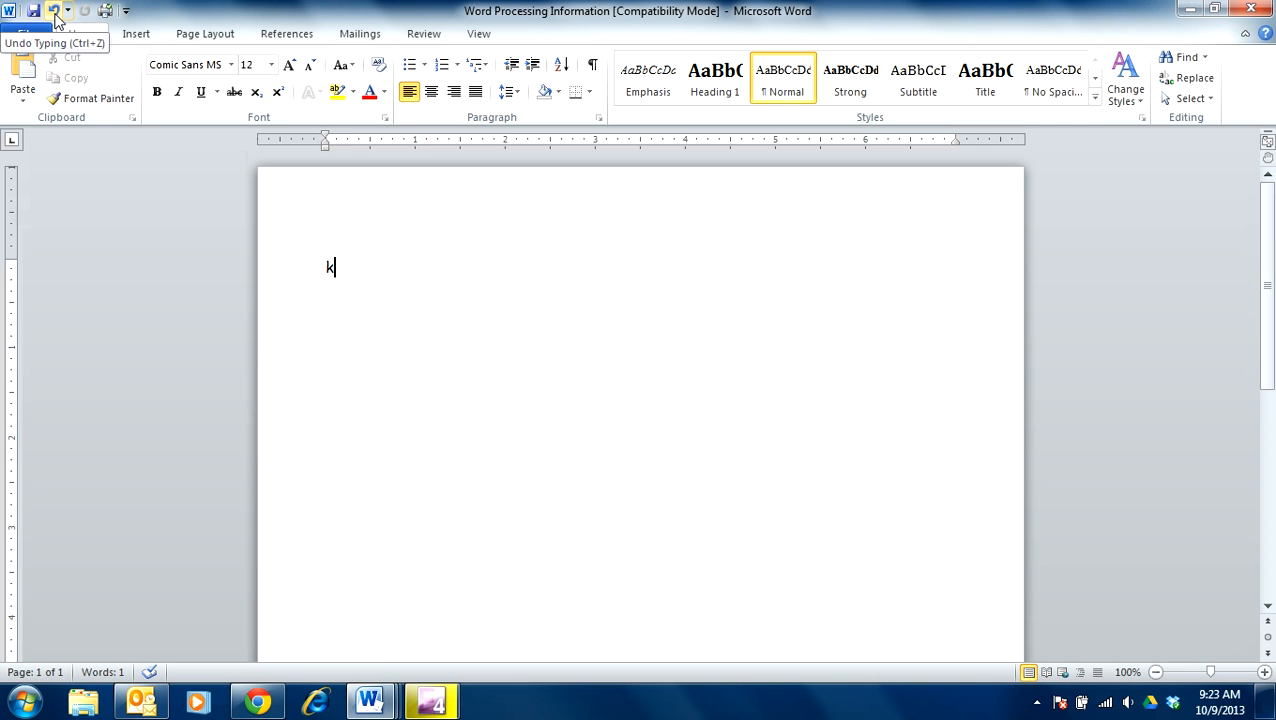
click(55, 12)
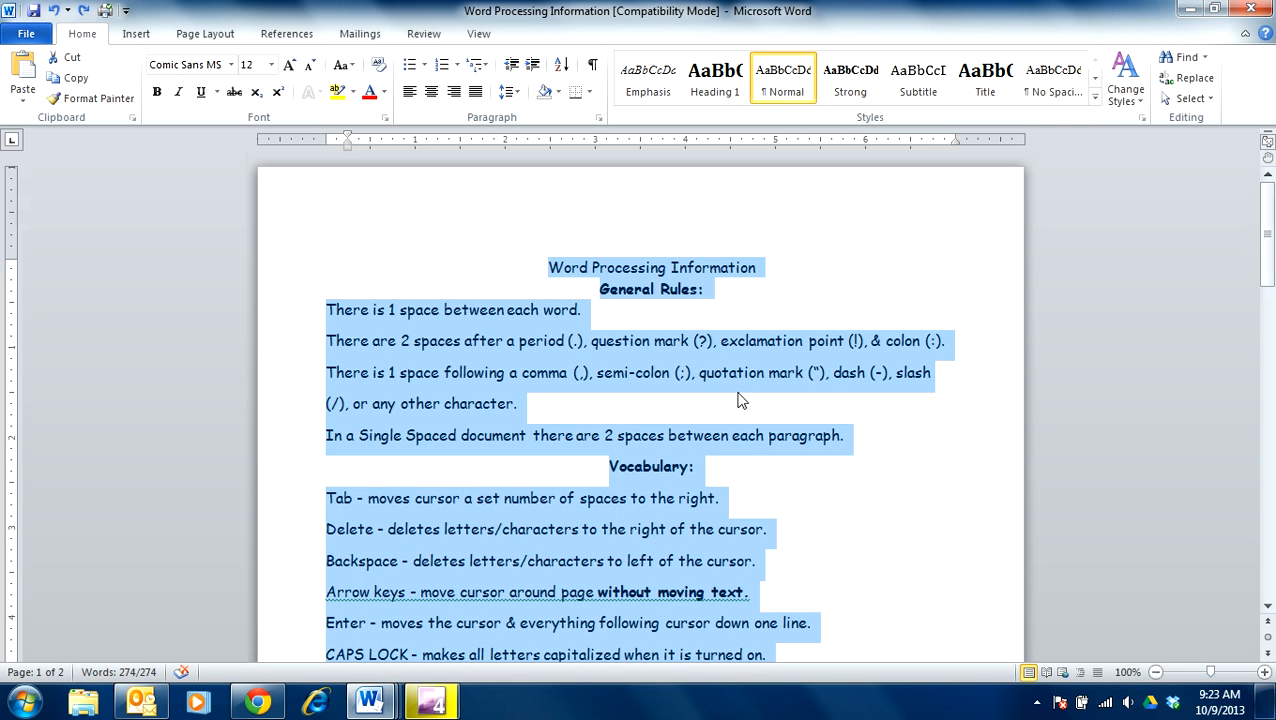
click(852, 416)
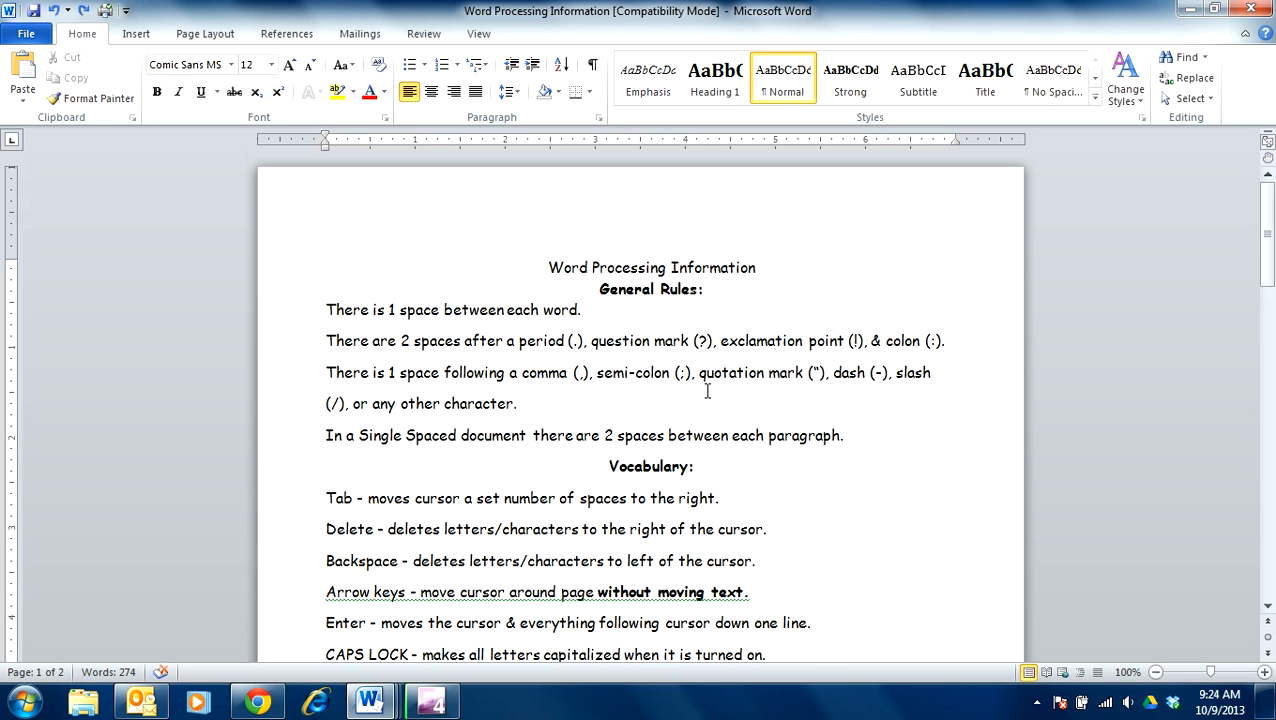
Step: Cut the General Rules heading and its rules through the Single Spaced line
click(598, 289)
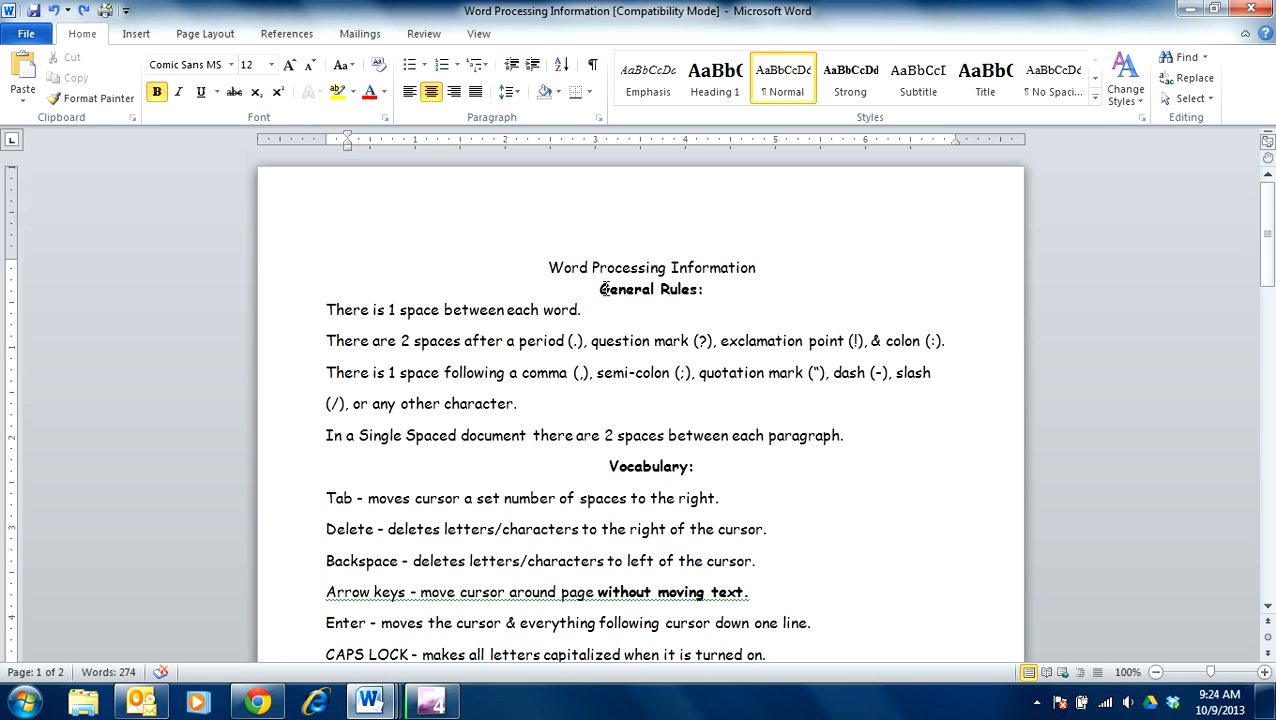
drag(598, 289, 866, 433)
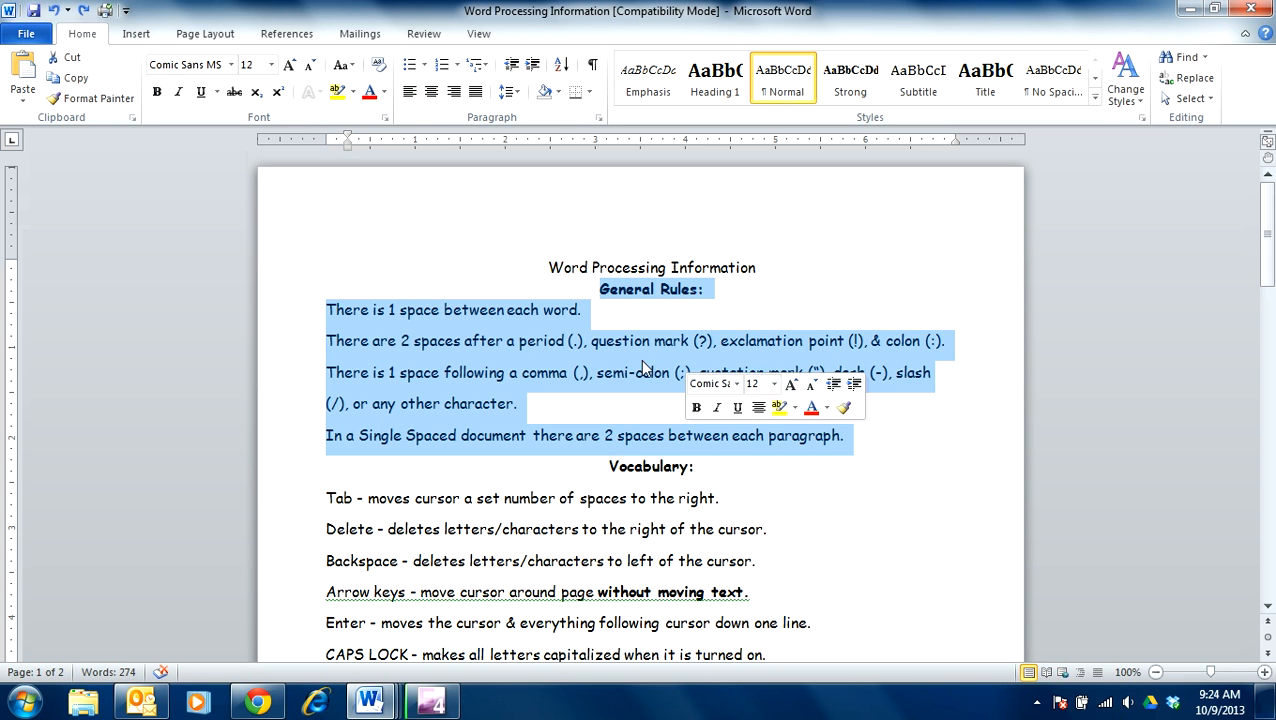
right_click(457, 342)
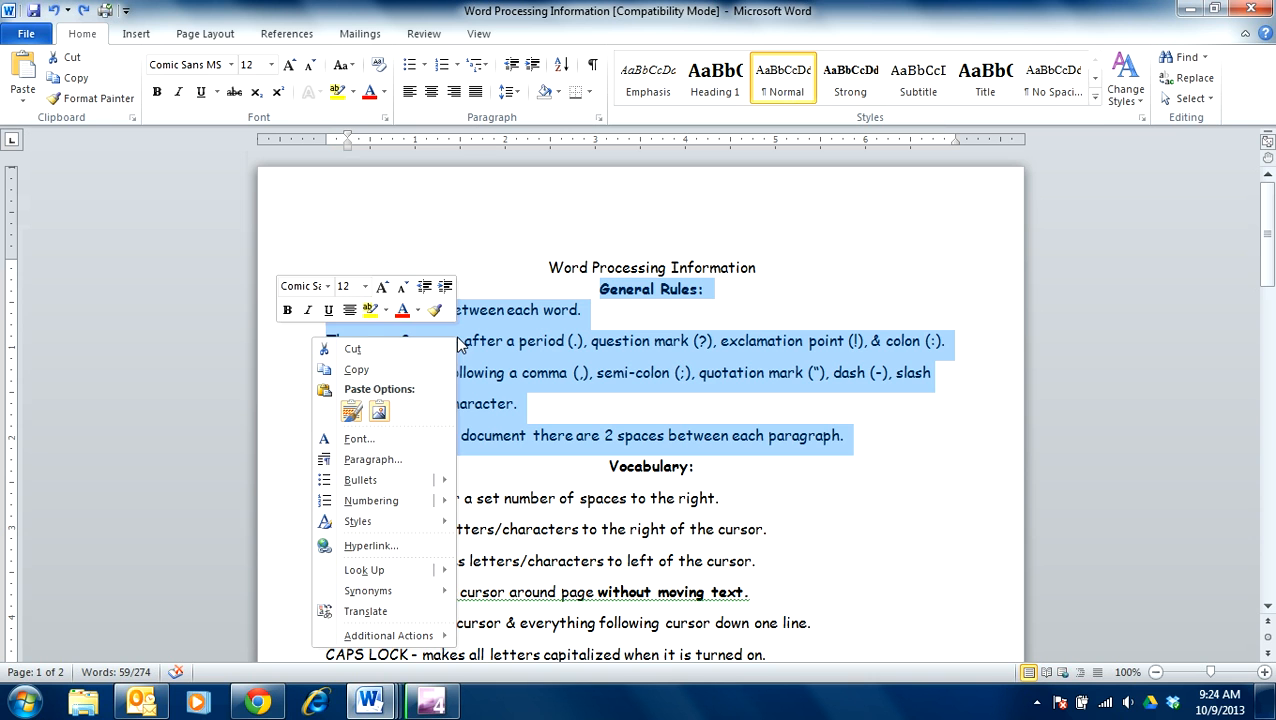
click(382, 350)
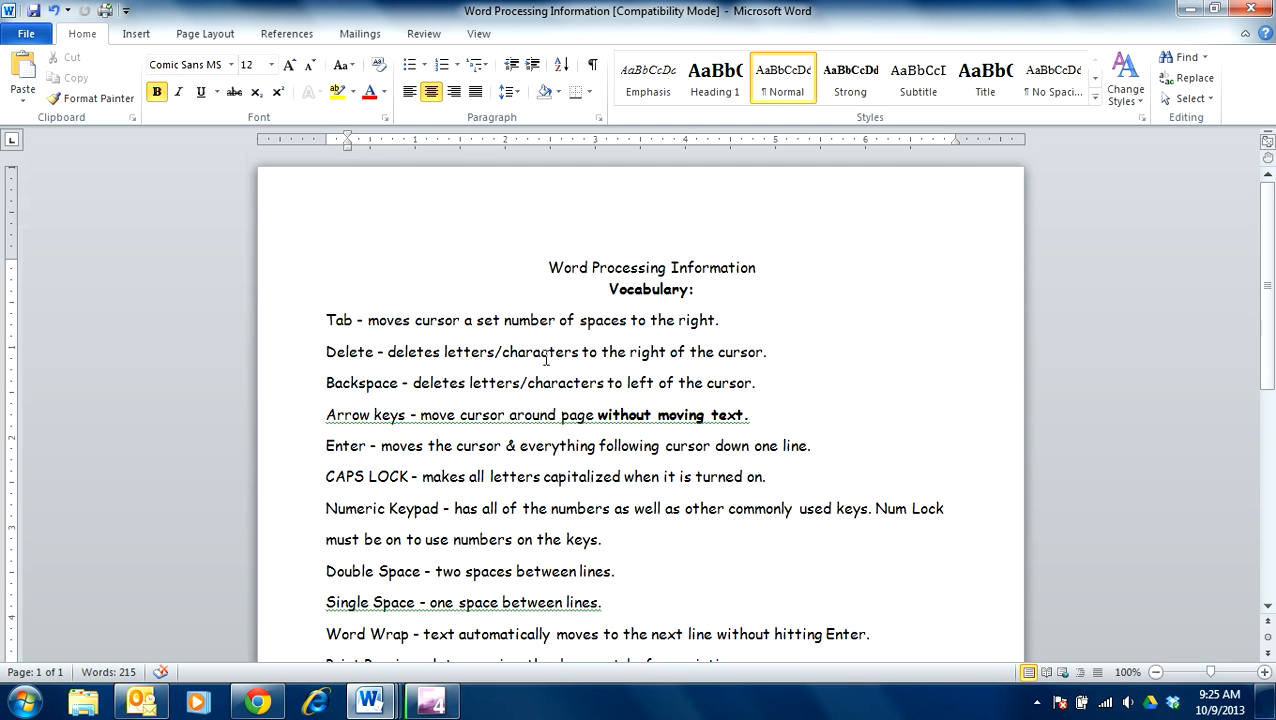
scroll(554, 400, down, 5)
scroll(554, 400, down, 4)
Step: Paste the General Rules section on a new line after the Footer entry
click(453, 367)
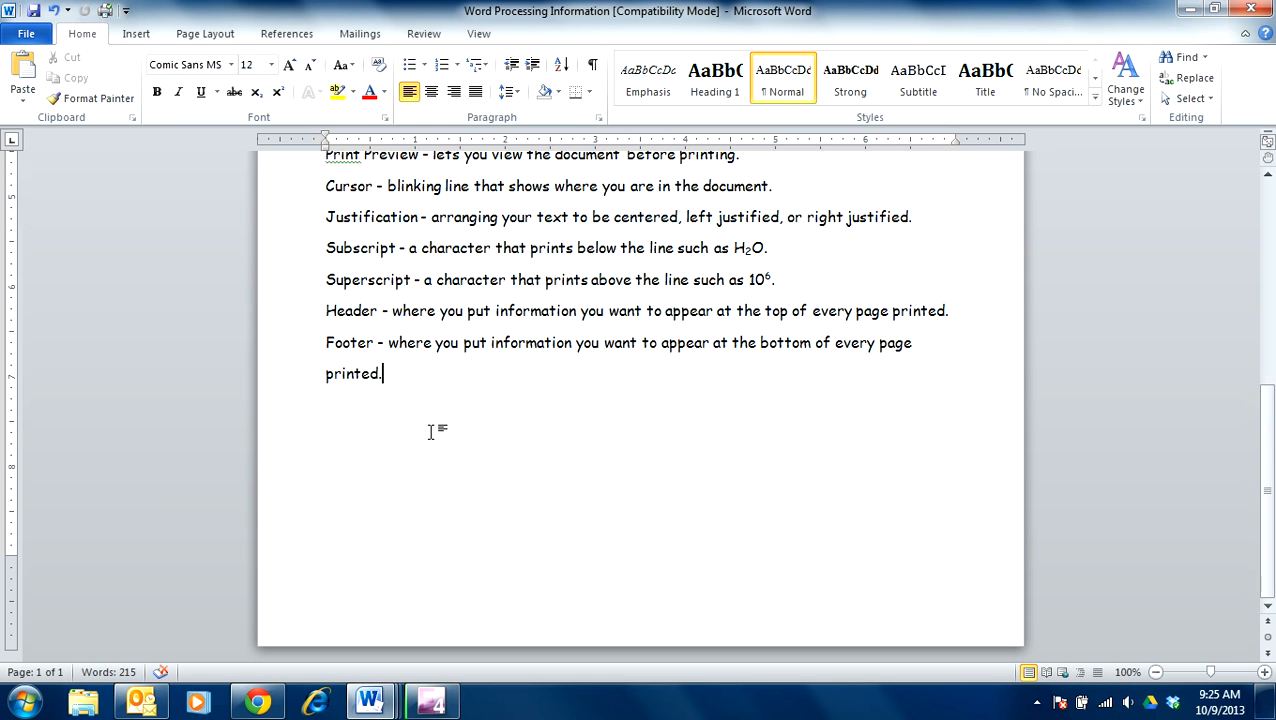
key(Return)
right_click(330, 410)
click(223, 172)
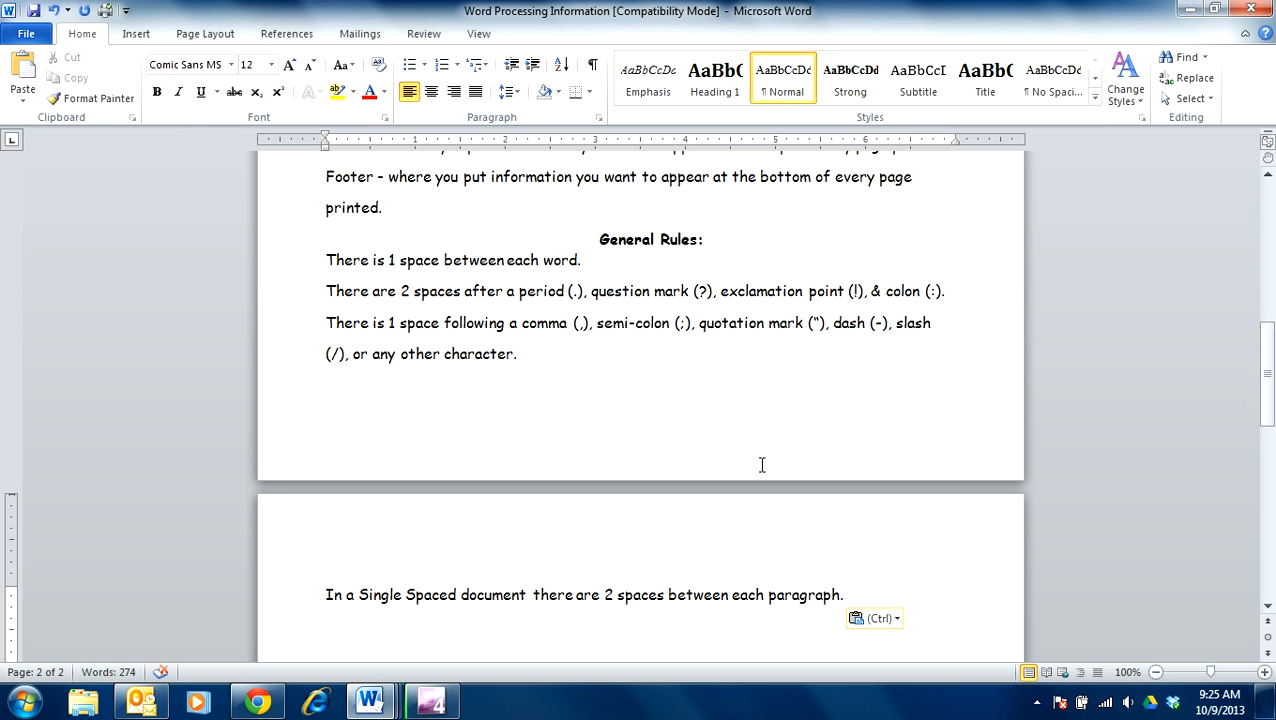
scroll(762, 463, up, 15)
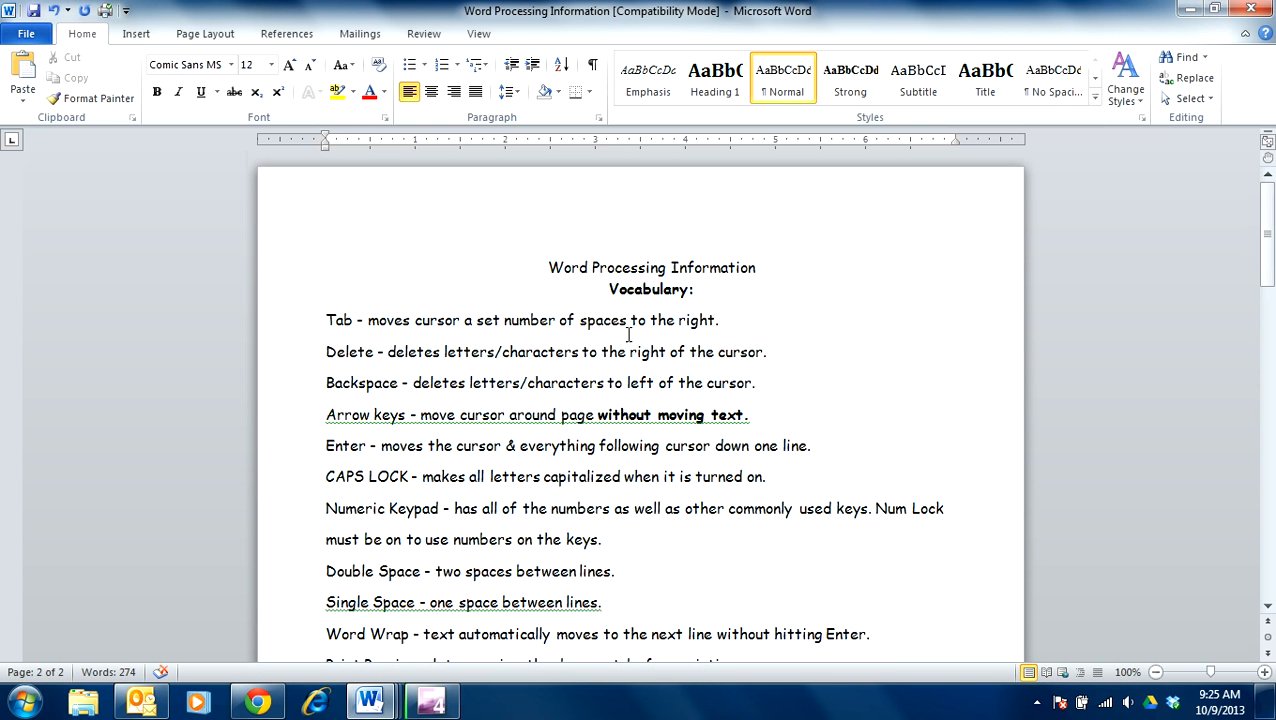
scroll(638, 345, down, 5)
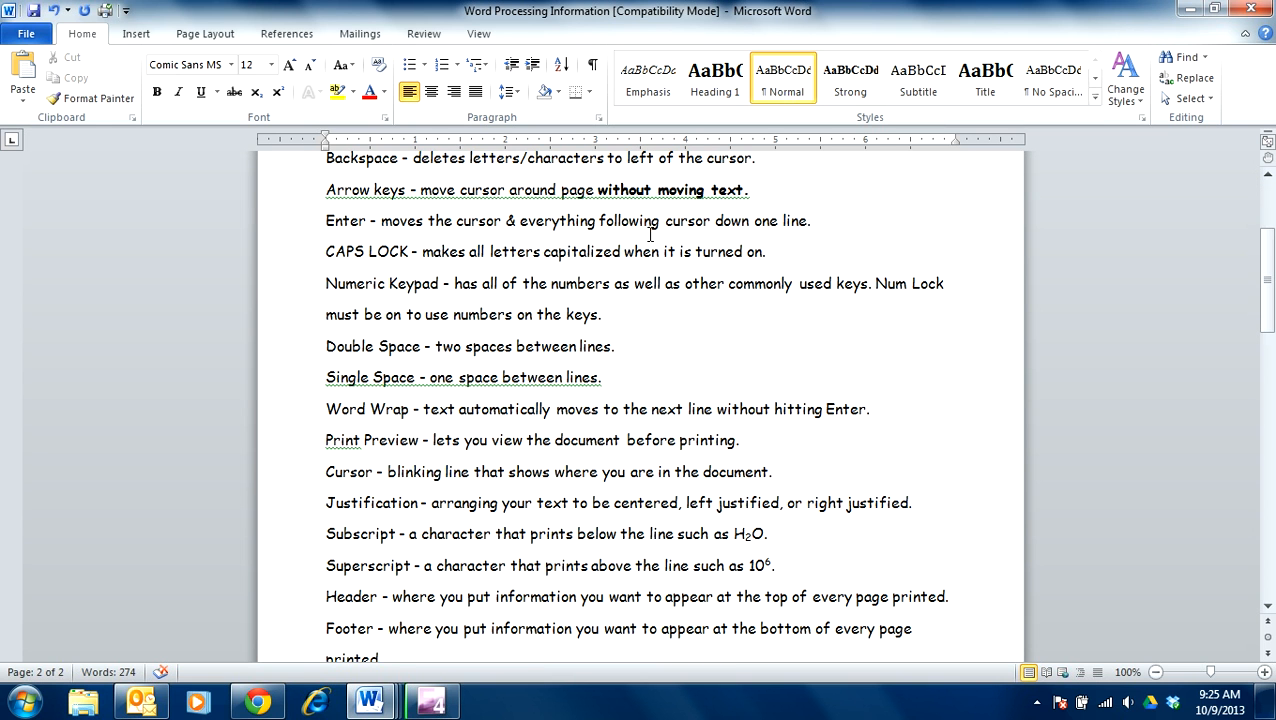
scroll(665, 383, up, 4)
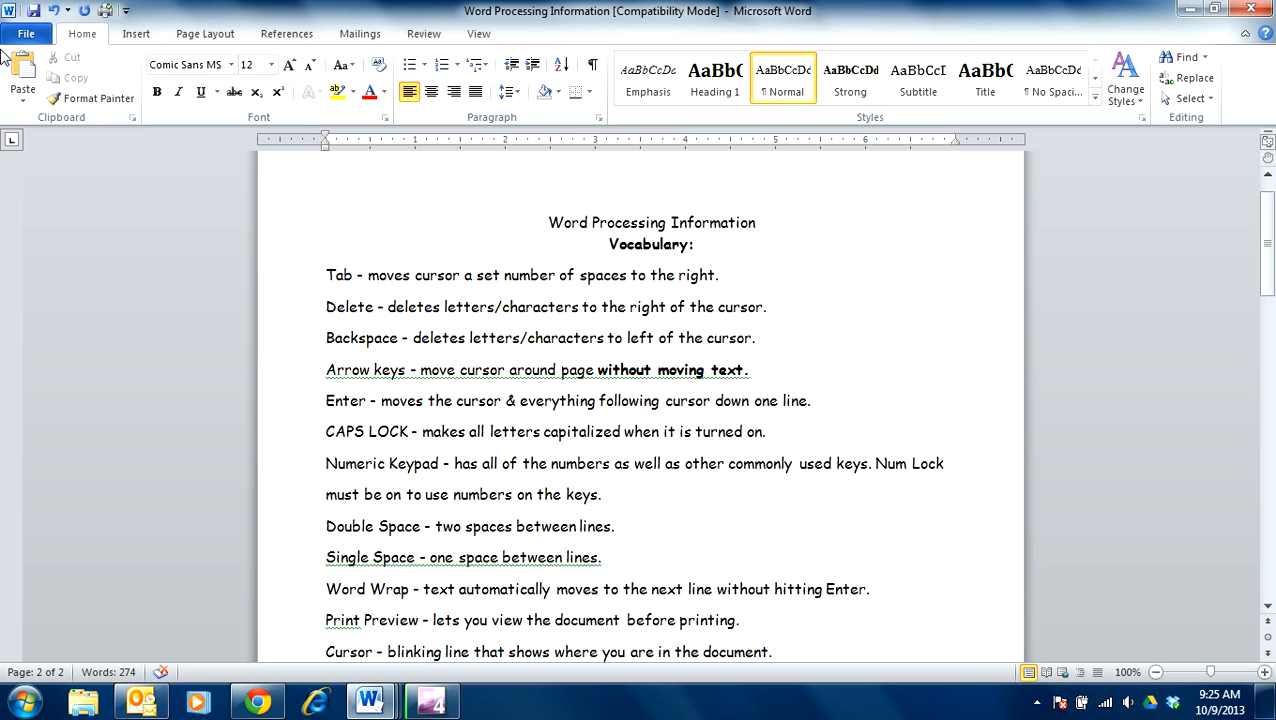
Step: Undo that paste and re-paste General Rules with Keep Source Formatting, preserving its bold centred heading
click(53, 10)
scroll(456, 473, down, 2)
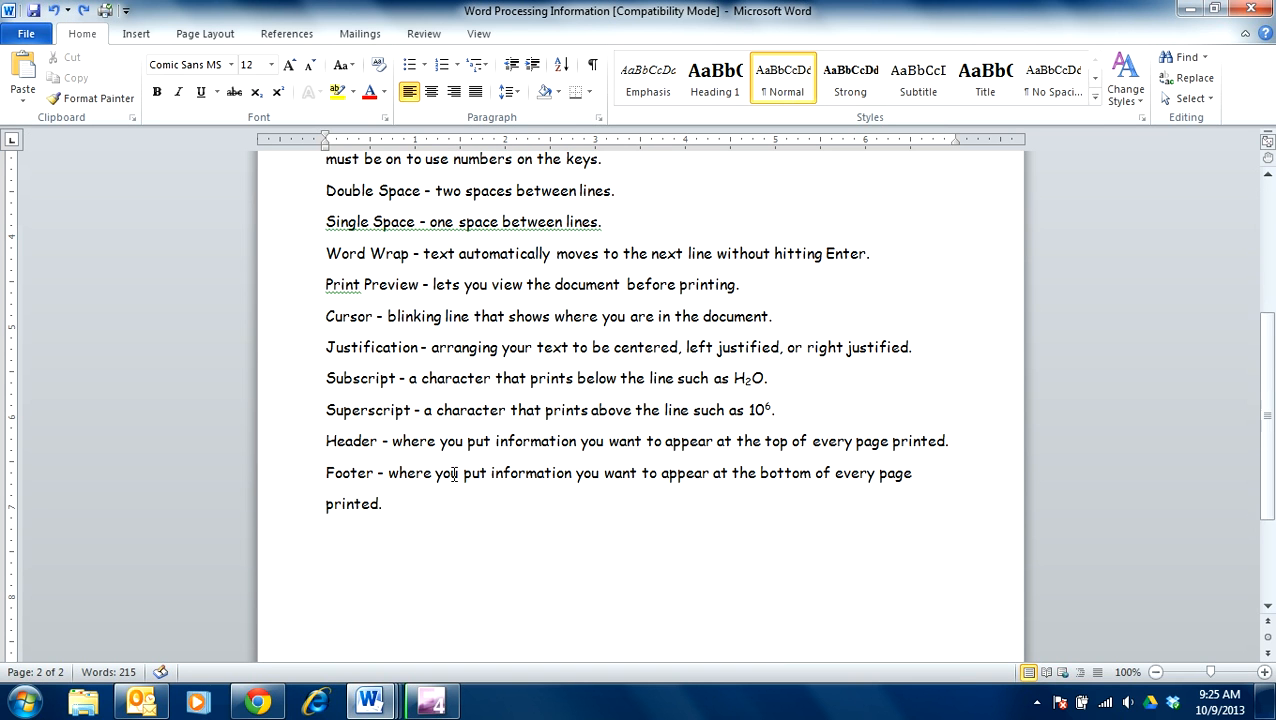
right_click(329, 537)
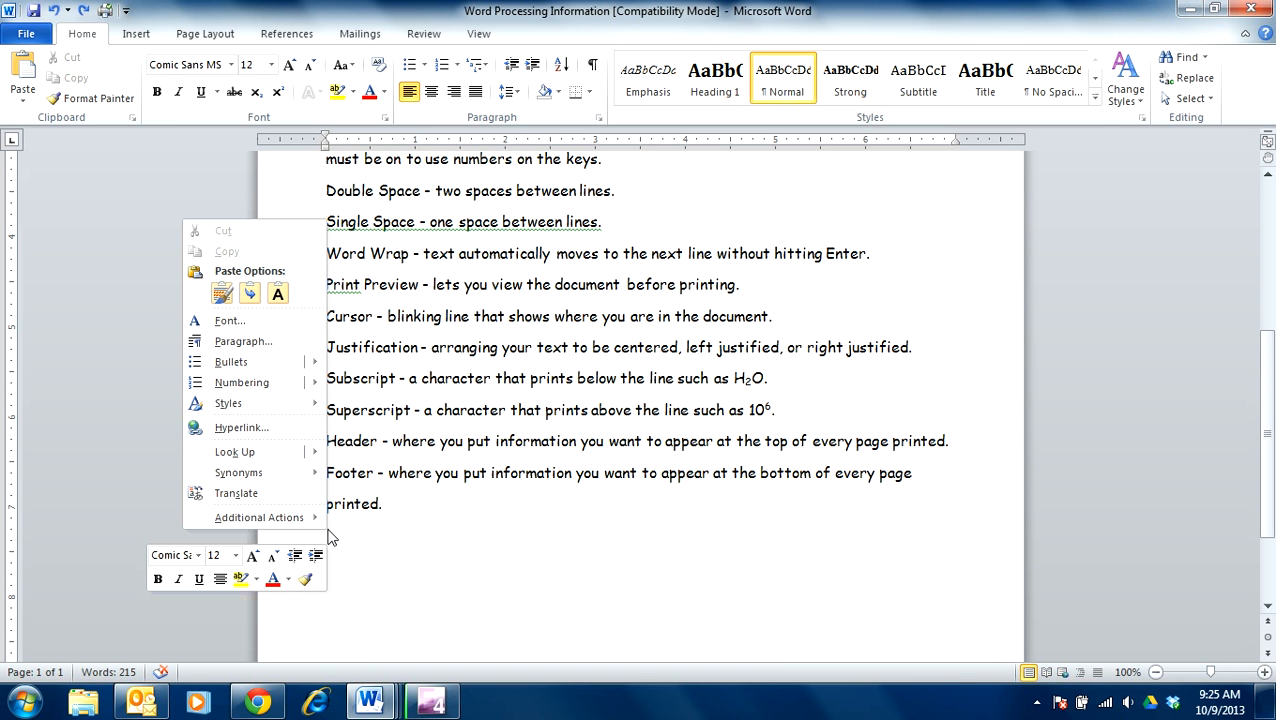
click(222, 295)
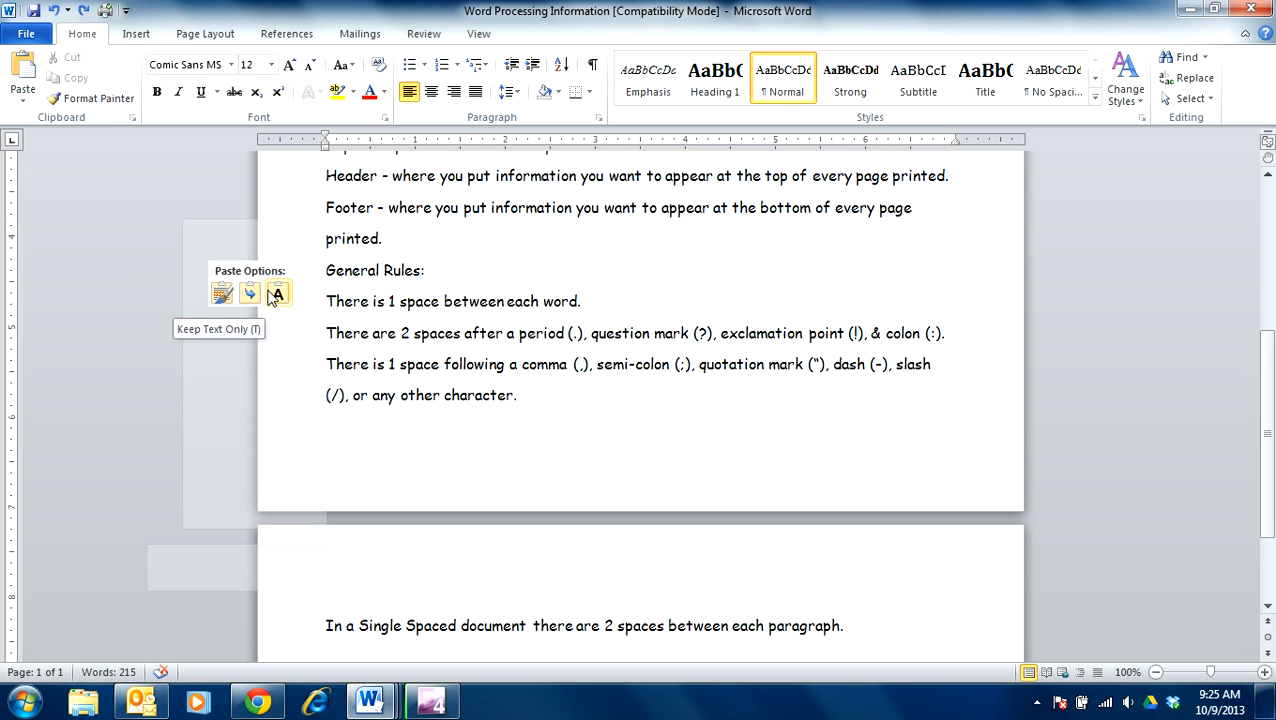
click(220, 291)
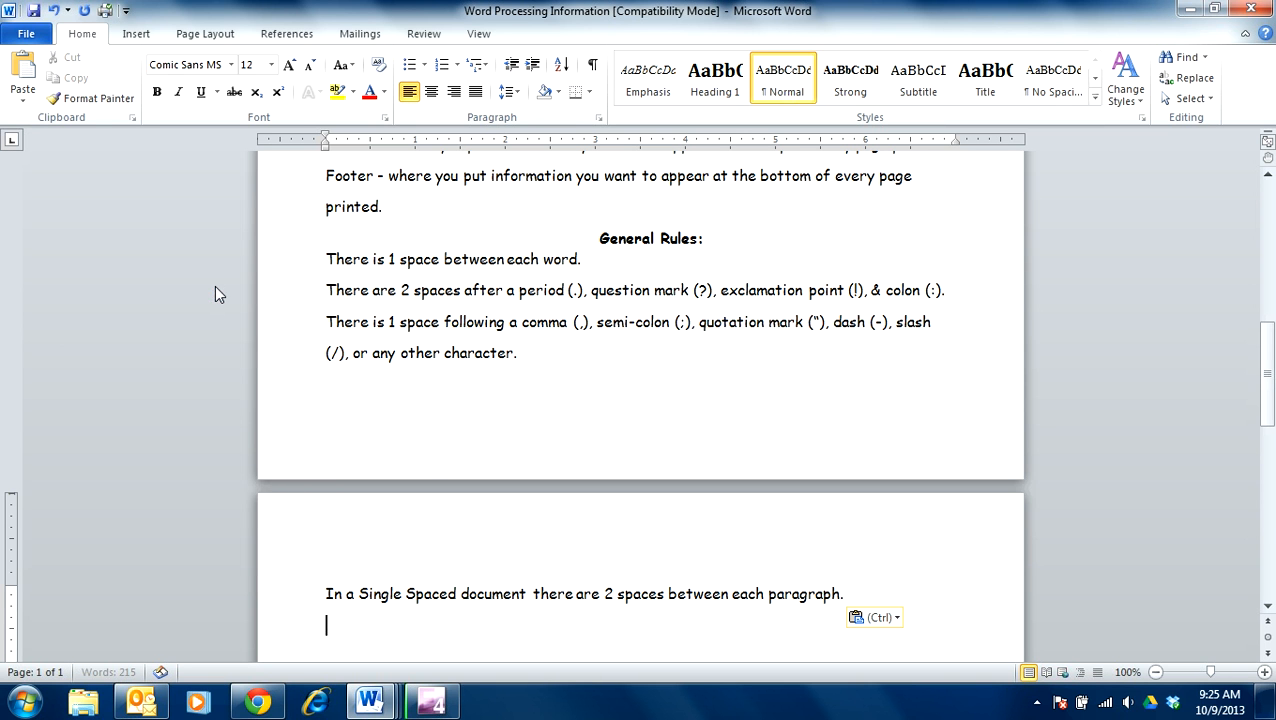
scroll(572, 512, up, 1)
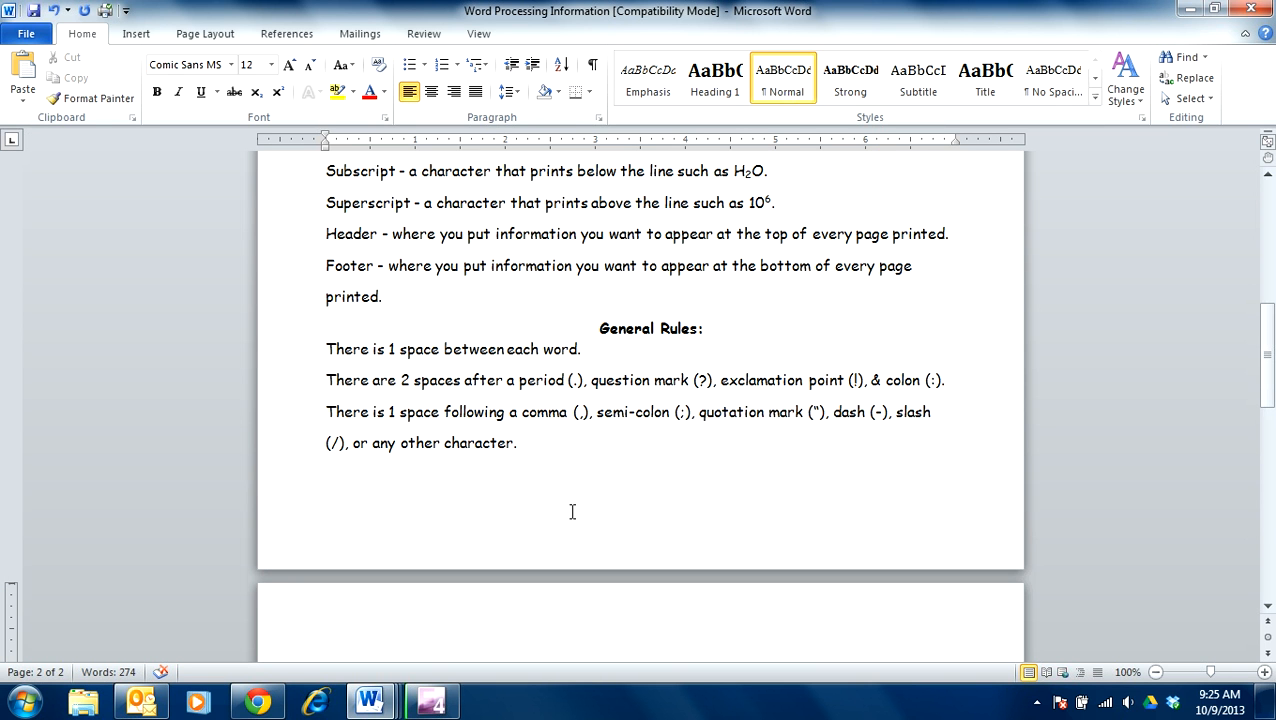
scroll(591, 500, up, 5)
scroll(591, 494, up, 1)
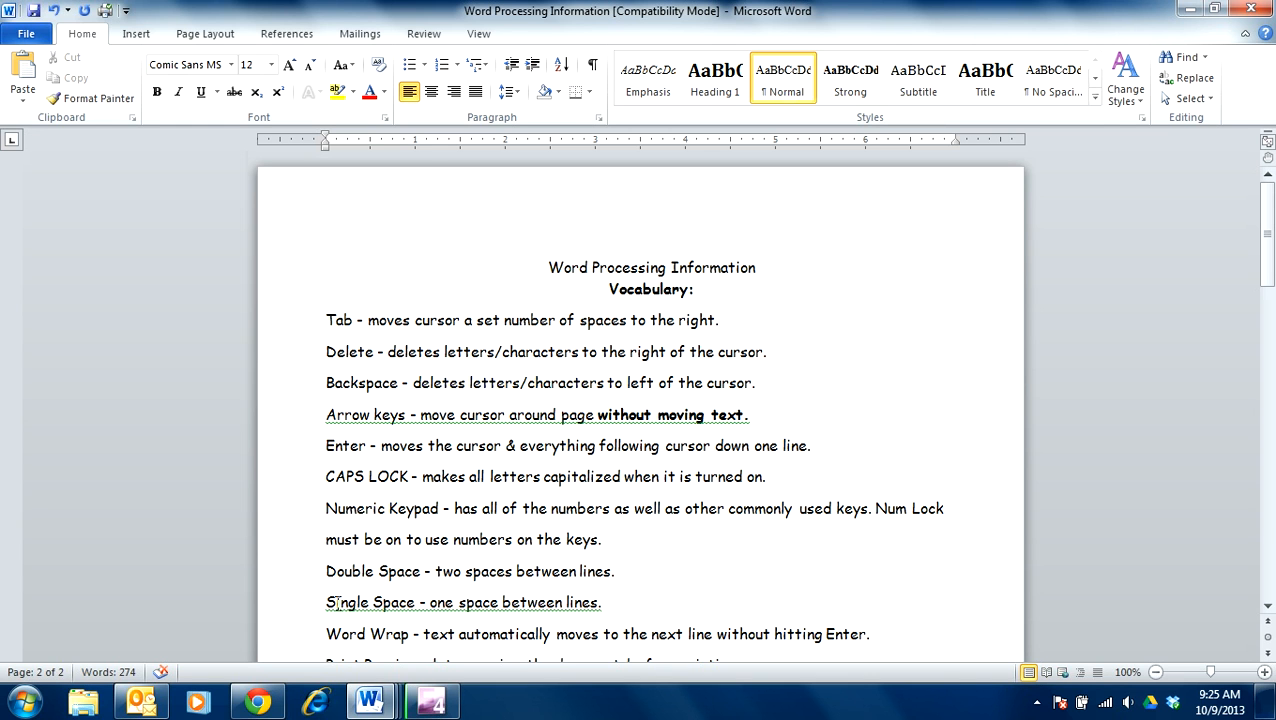